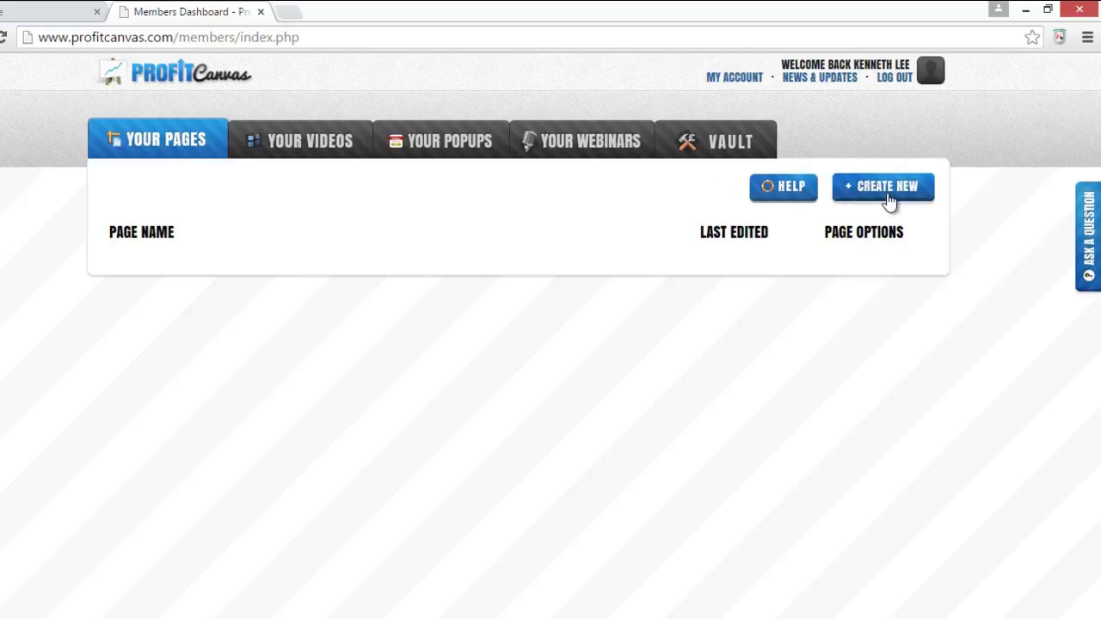
# Create a new page named test1 and open its blank canvas in the page editor.
pyautogui.click(889, 199)
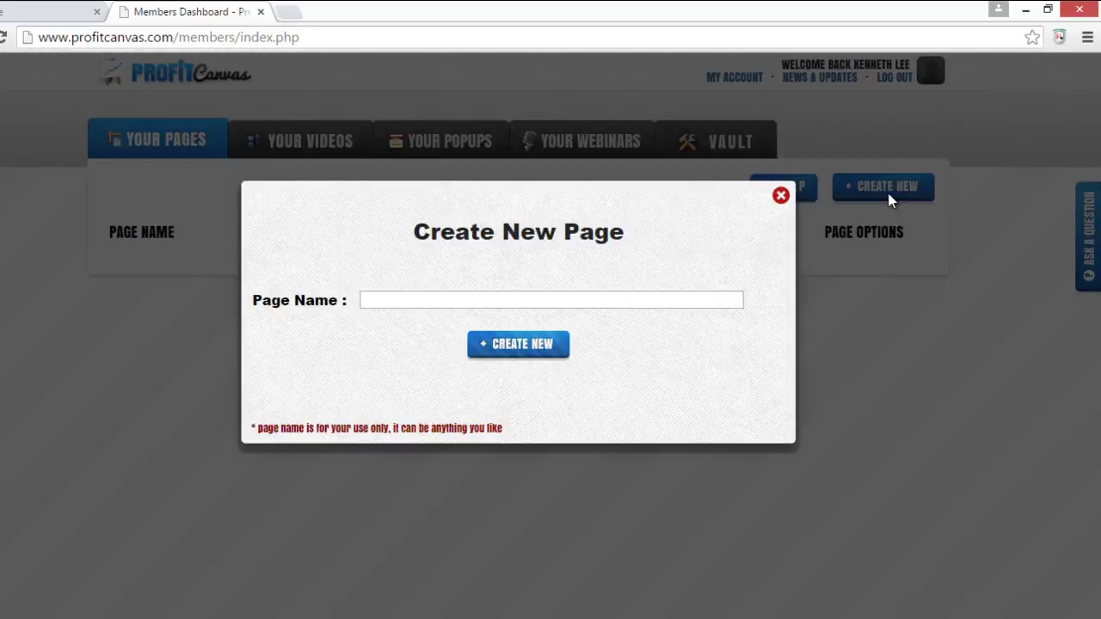
pyautogui.click(508, 299)
pyautogui.write('test')
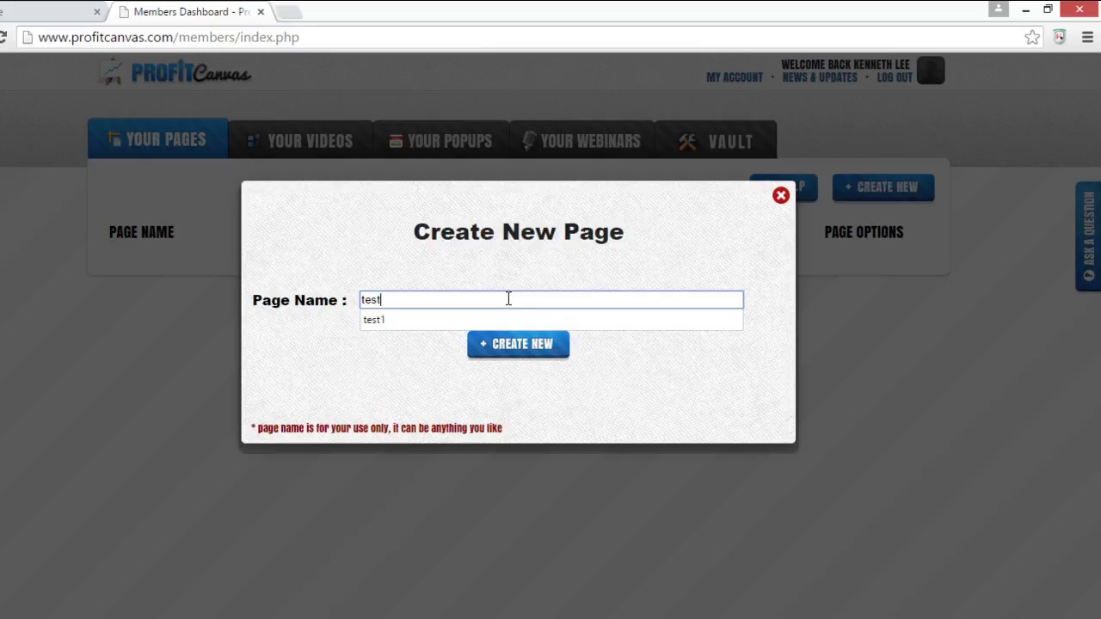
pyautogui.click(521, 344)
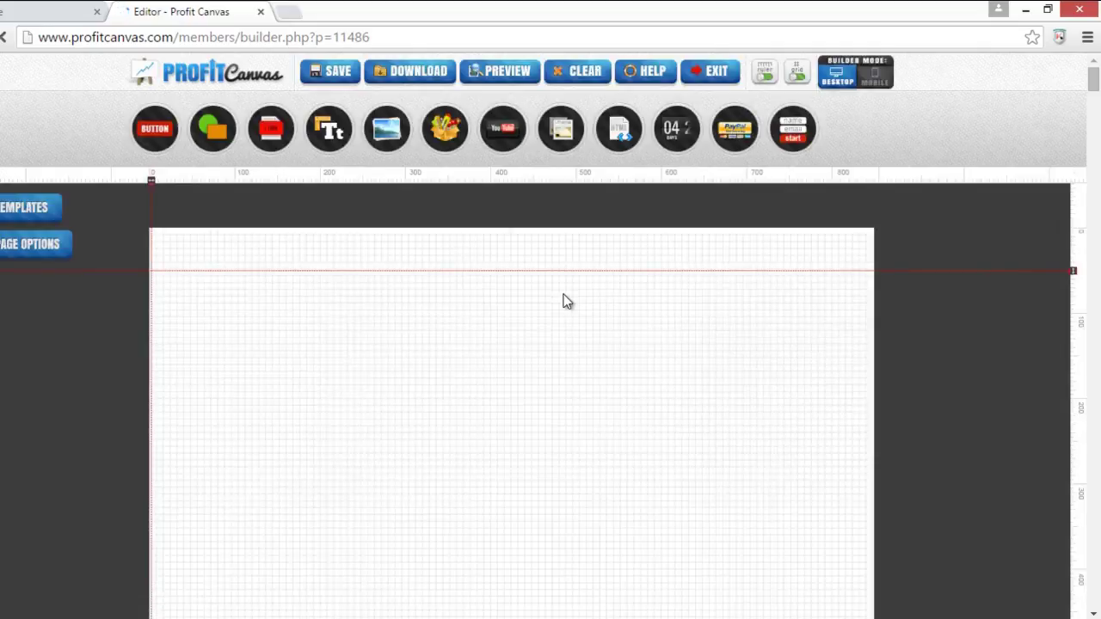
pyautogui.click(59, 250)
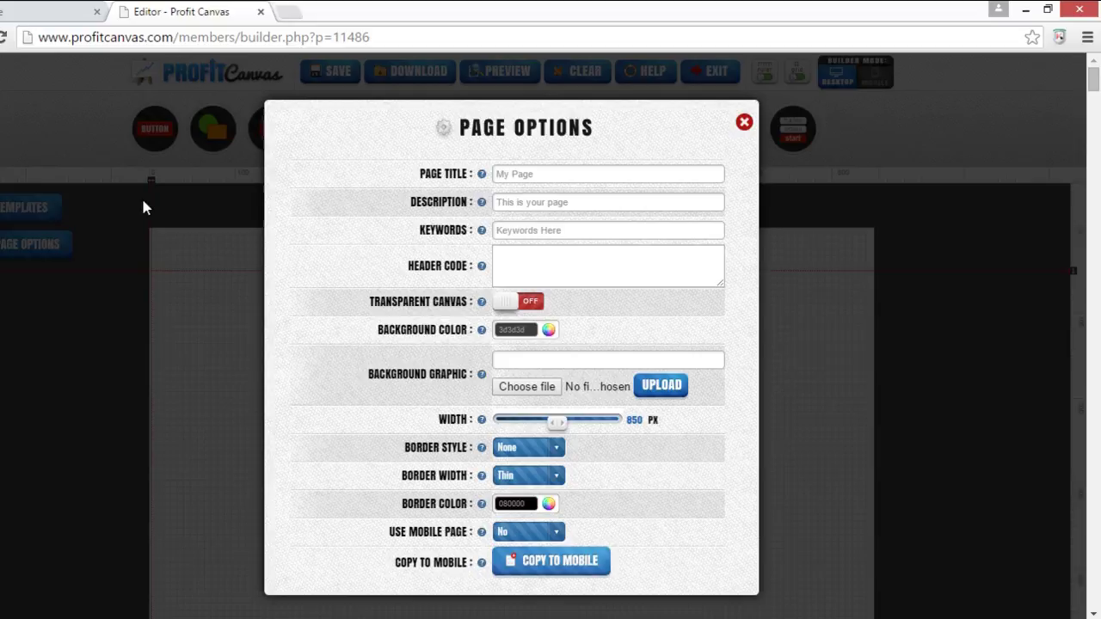
pyautogui.click(743, 125)
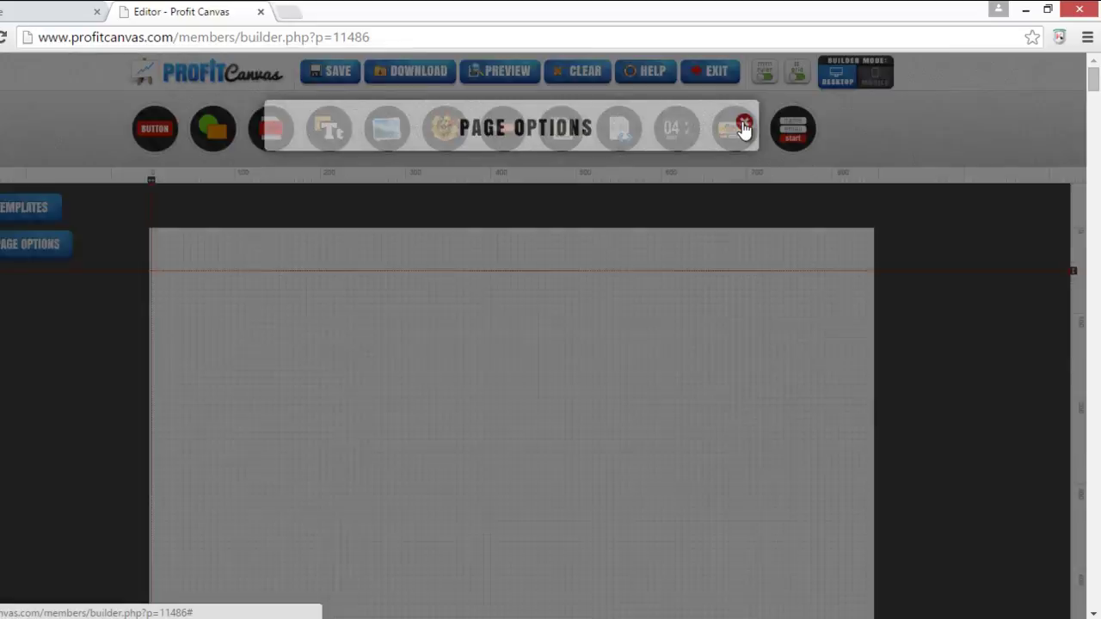
# Apply the 'YOUR AWESOME Brand' video sales template, with its video and BUY NOW button, to test1.
pyautogui.click(24, 208)
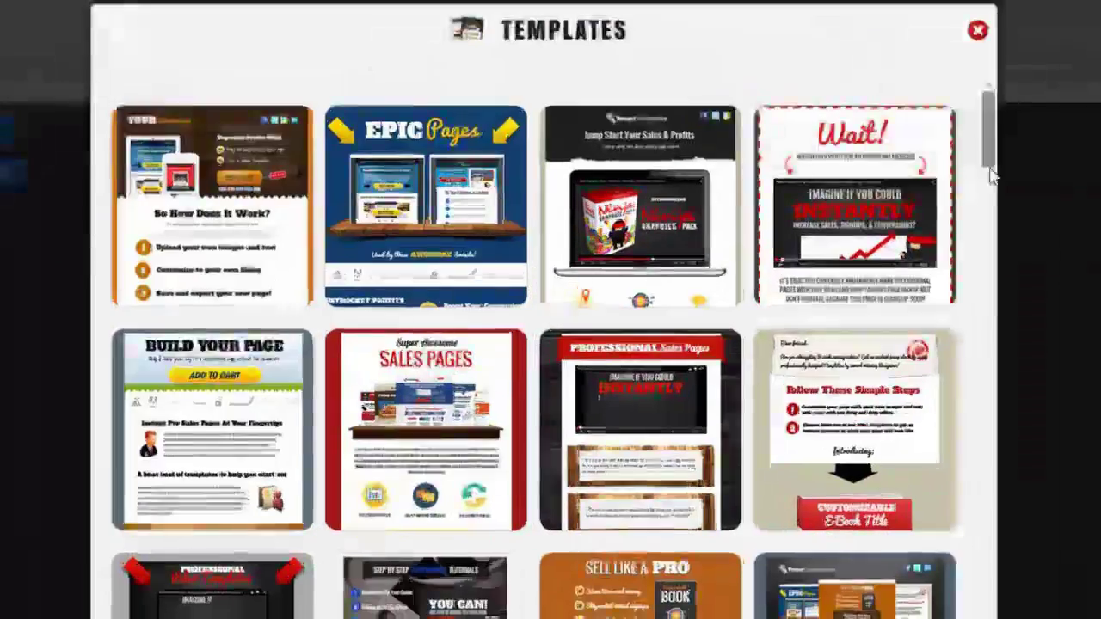
pyautogui.moveTo(887, 230); pyautogui.dragTo(891, 337)
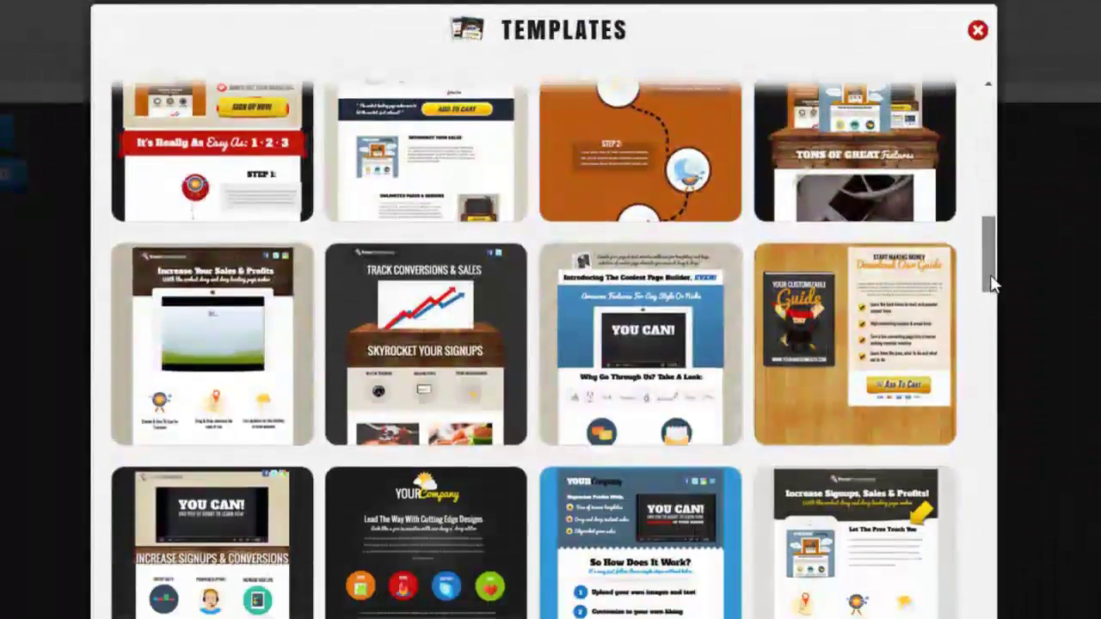
pyautogui.moveTo(993, 284); pyautogui.dragTo(945, 474)
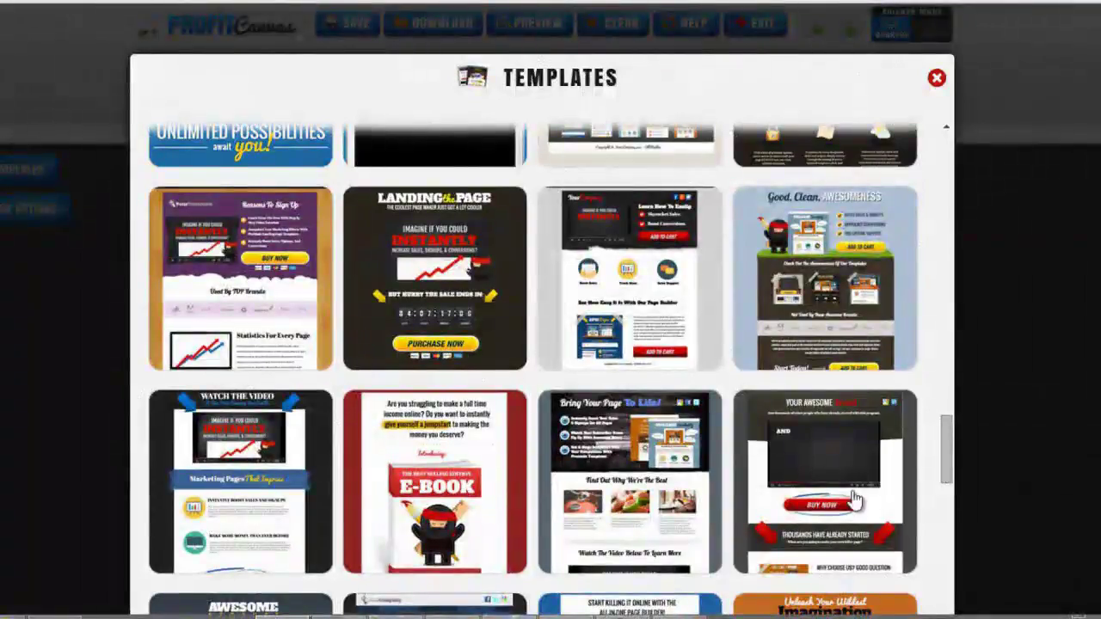
pyautogui.click(824, 499)
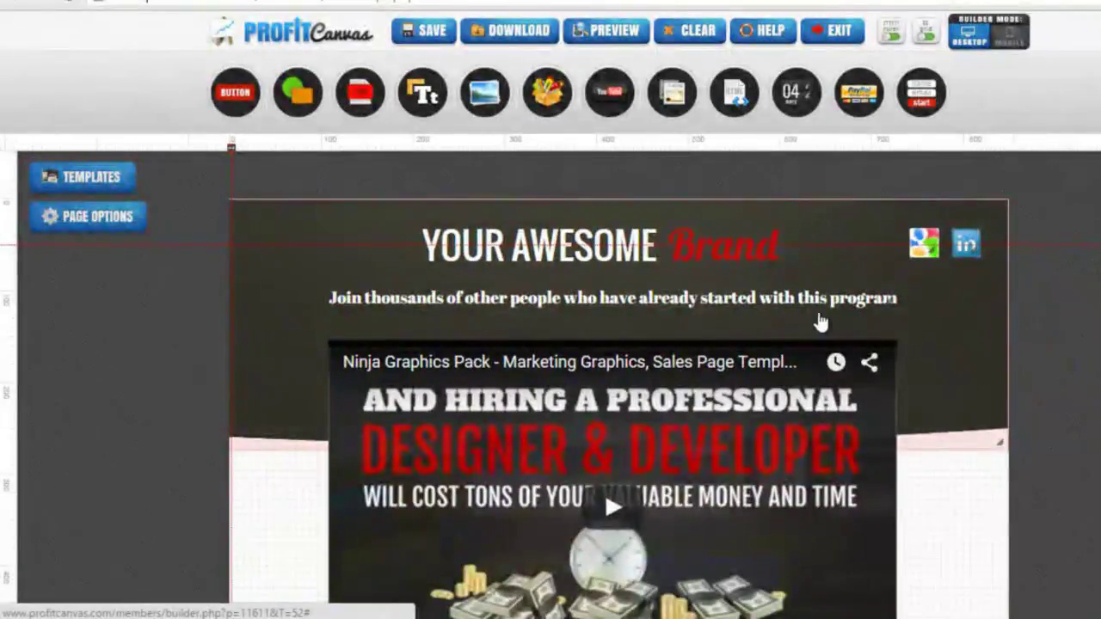
# Replace the embedded video's code with the YouTube video 'GET INSPIRED - Never Give Up On Your Goals'.
pyautogui.click(878, 322)
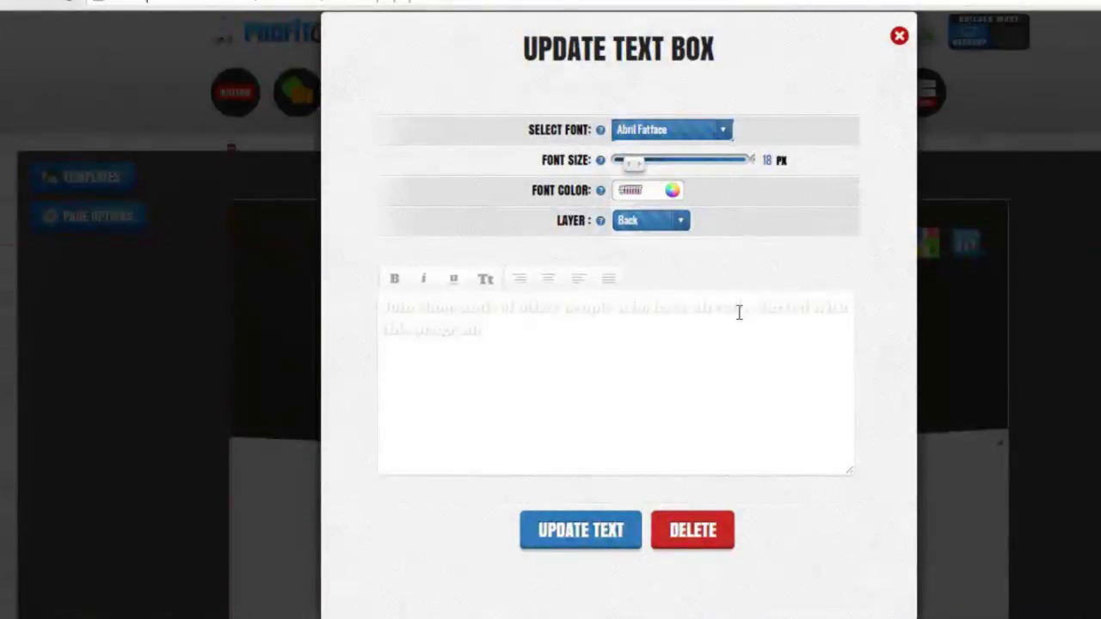
pyautogui.click(899, 35)
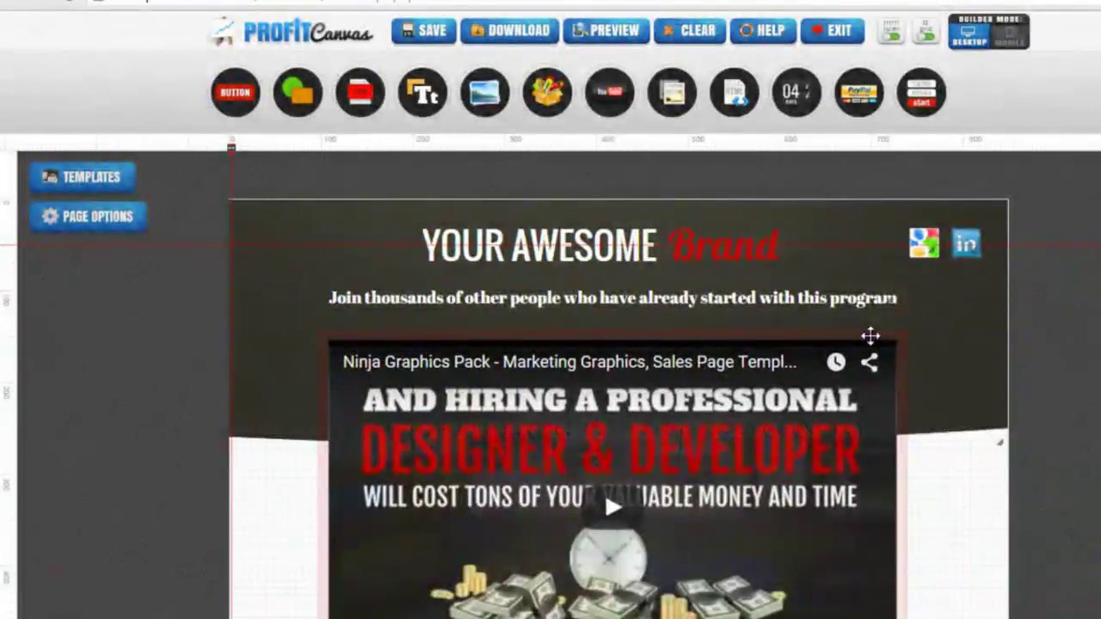
pyautogui.click(870, 336)
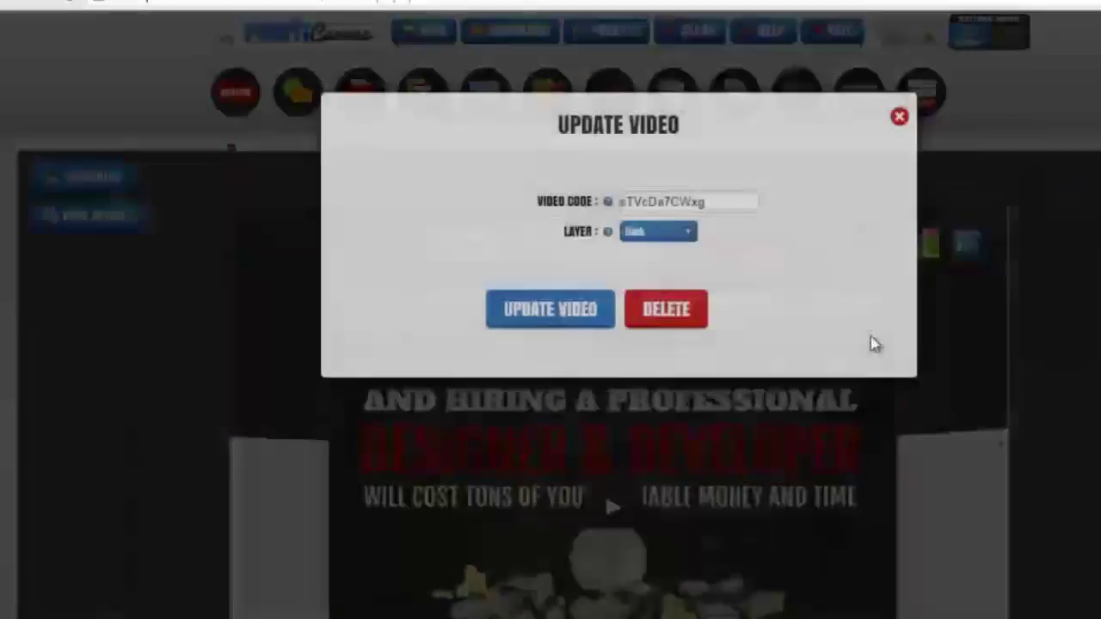
pyautogui.moveTo(725, 209); pyautogui.dragTo(616, 203)
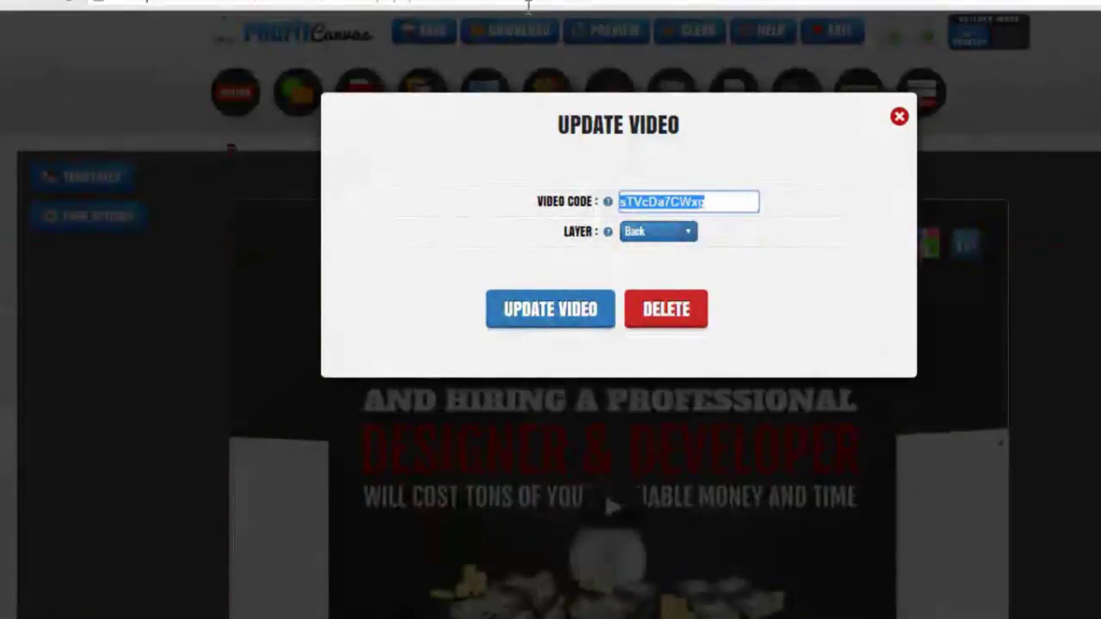
pyautogui.click(482, 1)
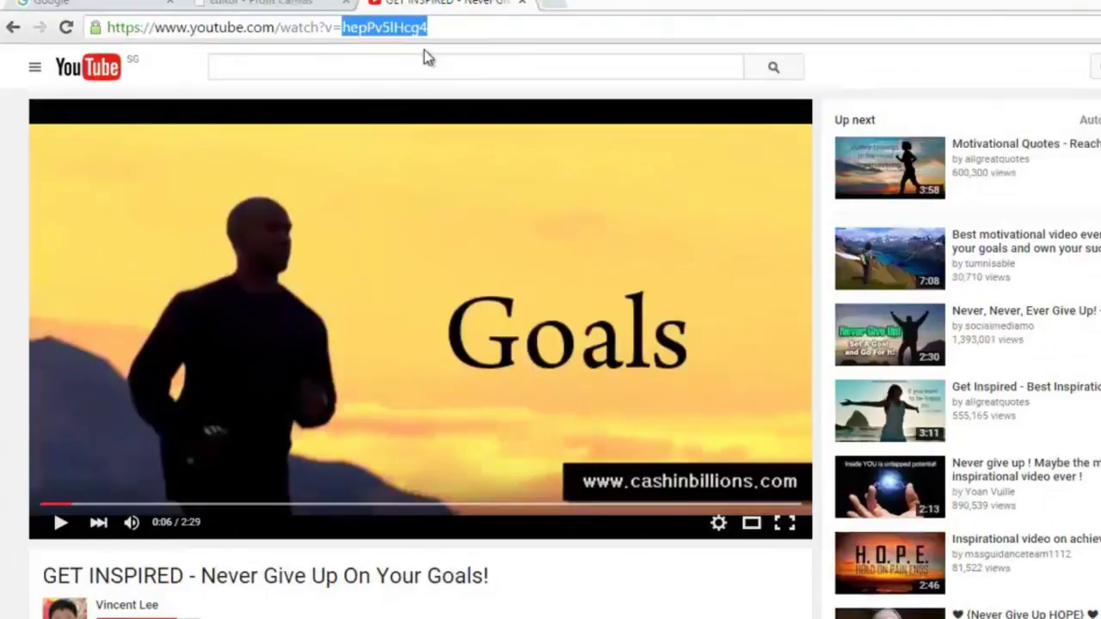
pyautogui.click(267, 5)
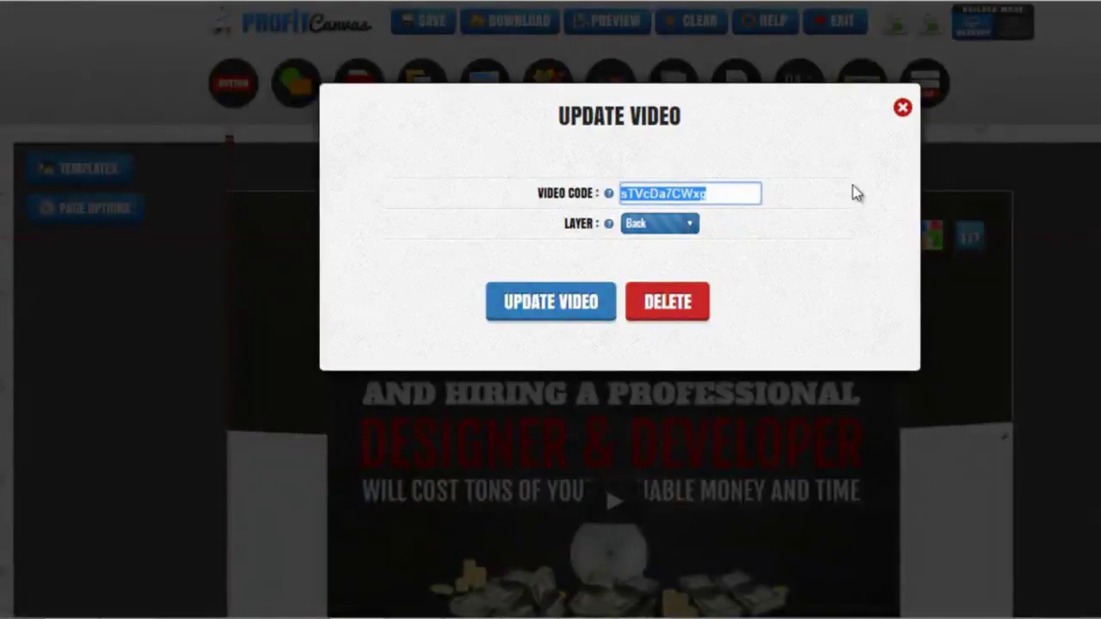
pyautogui.write('hepPv5lHcg4')
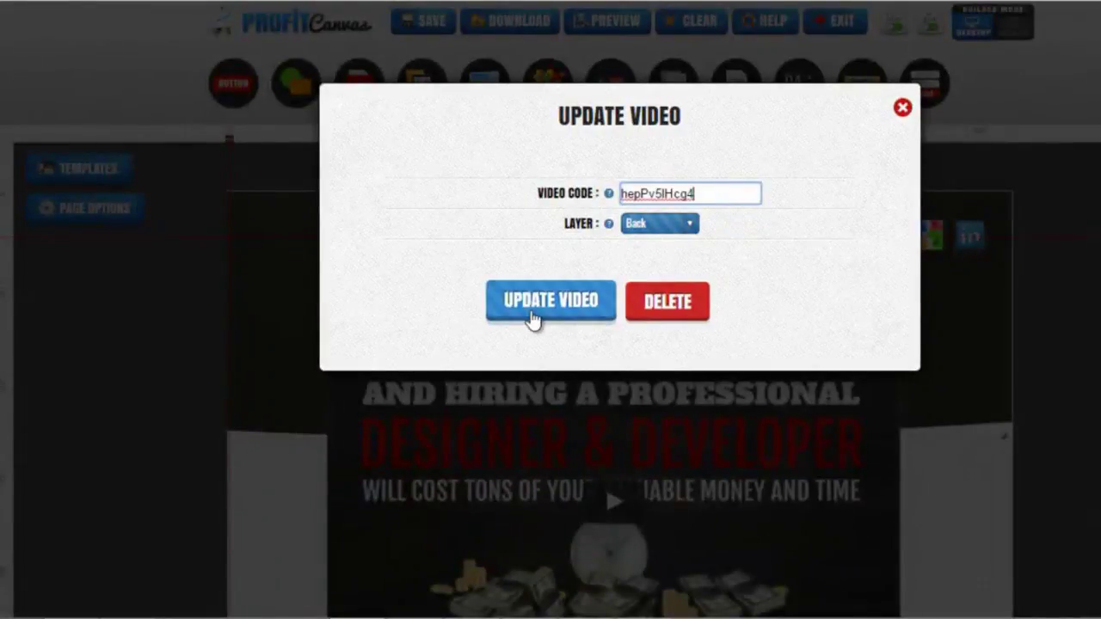
pyautogui.click(533, 309)
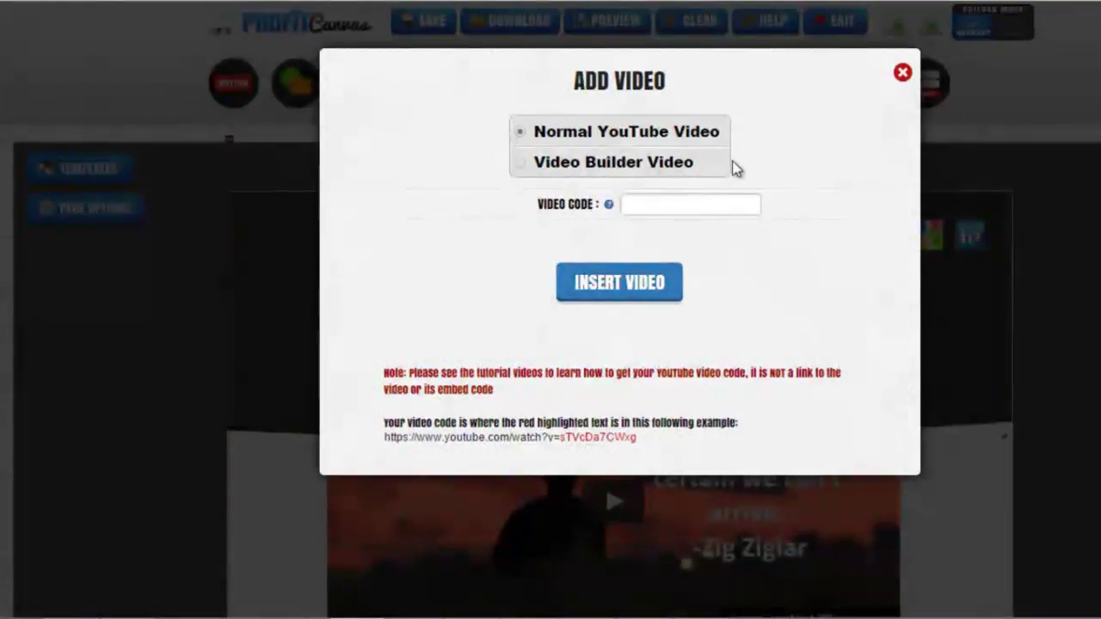
pyautogui.click(901, 73)
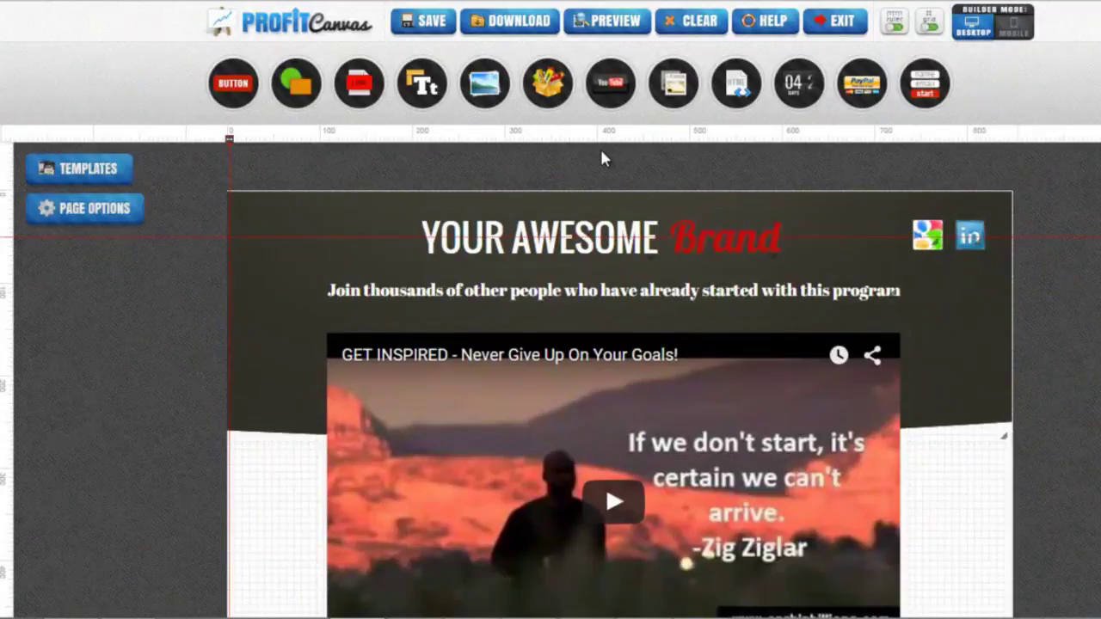
# Review and save the test1 page, then exit the editor back to the pages list.
pyautogui.scroll(-3, 932, 326)
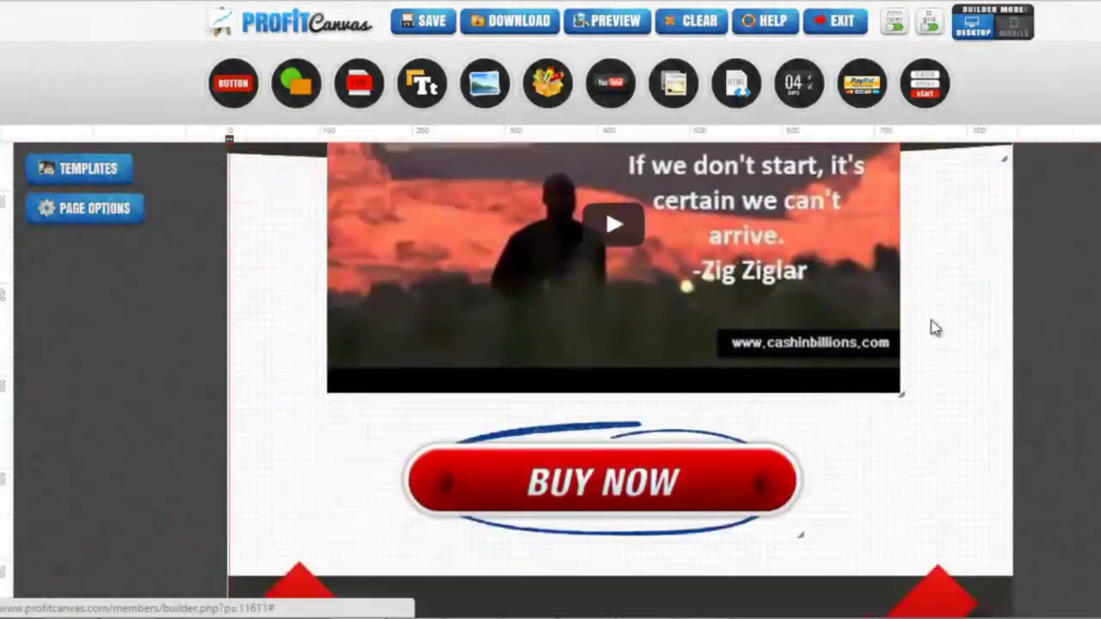
pyautogui.scroll(-6, 932, 323)
pyautogui.scroll(3, 930, 320)
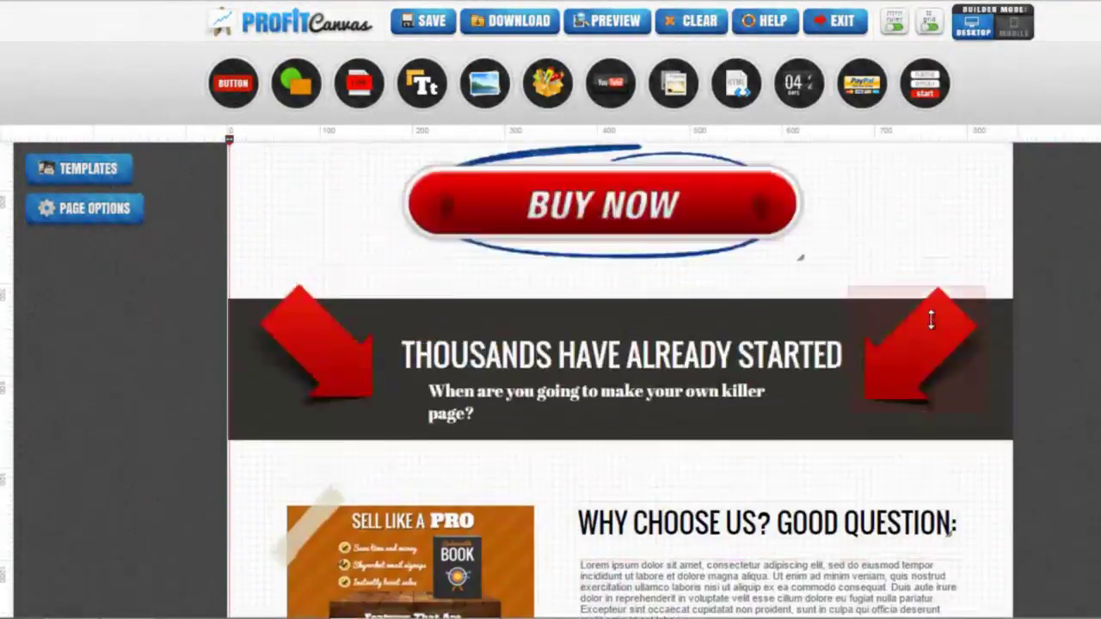
pyautogui.scroll(6, 931, 320)
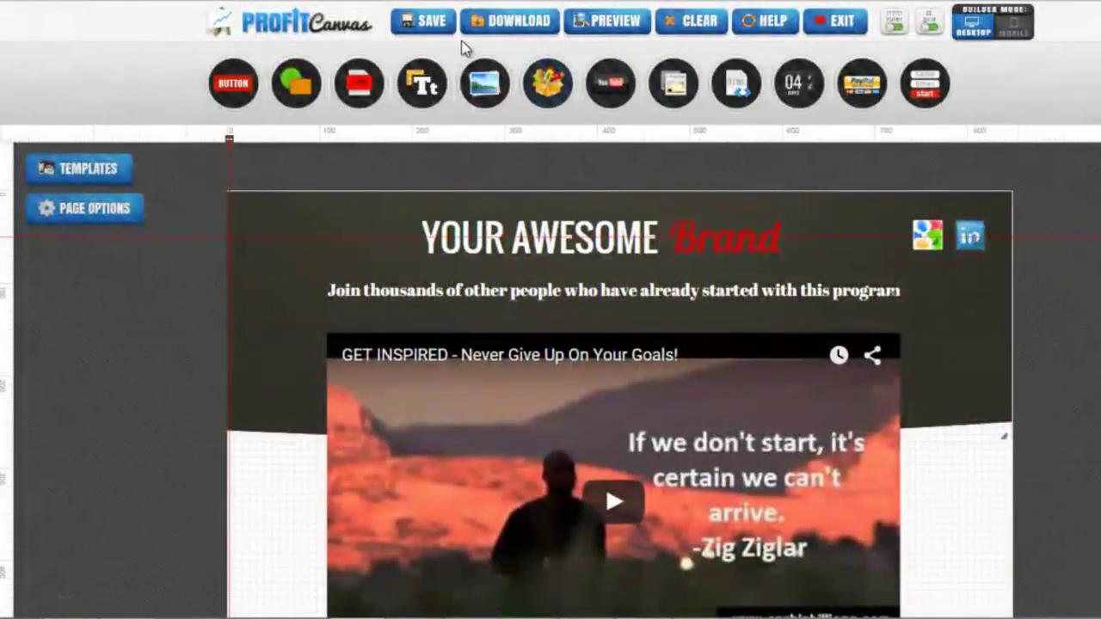
pyautogui.click(434, 32)
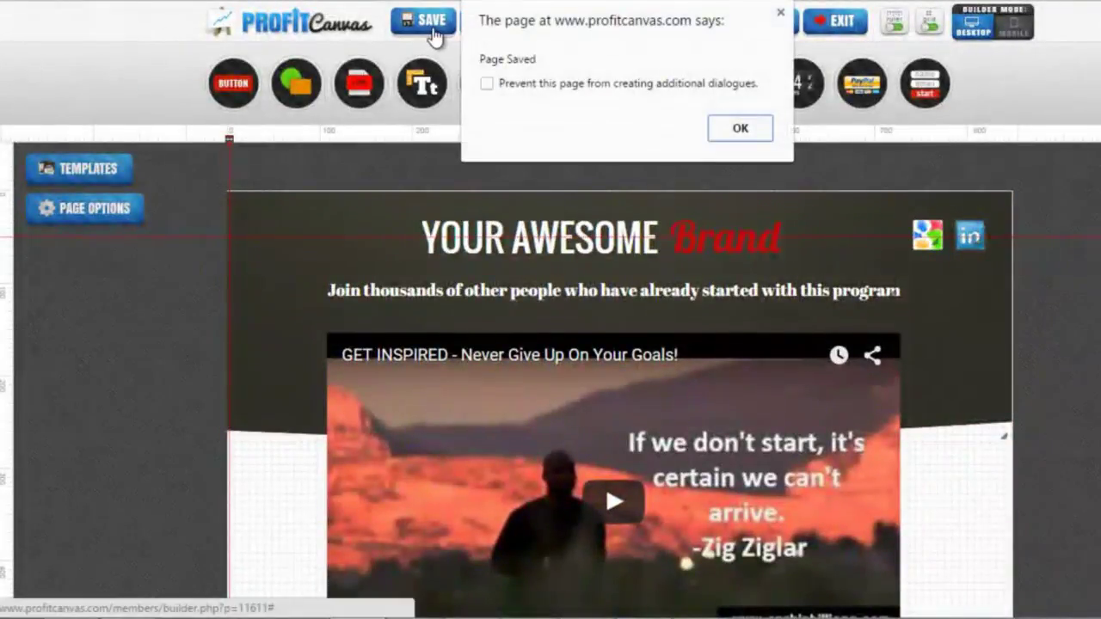
pyautogui.click(732, 130)
pyautogui.click(838, 30)
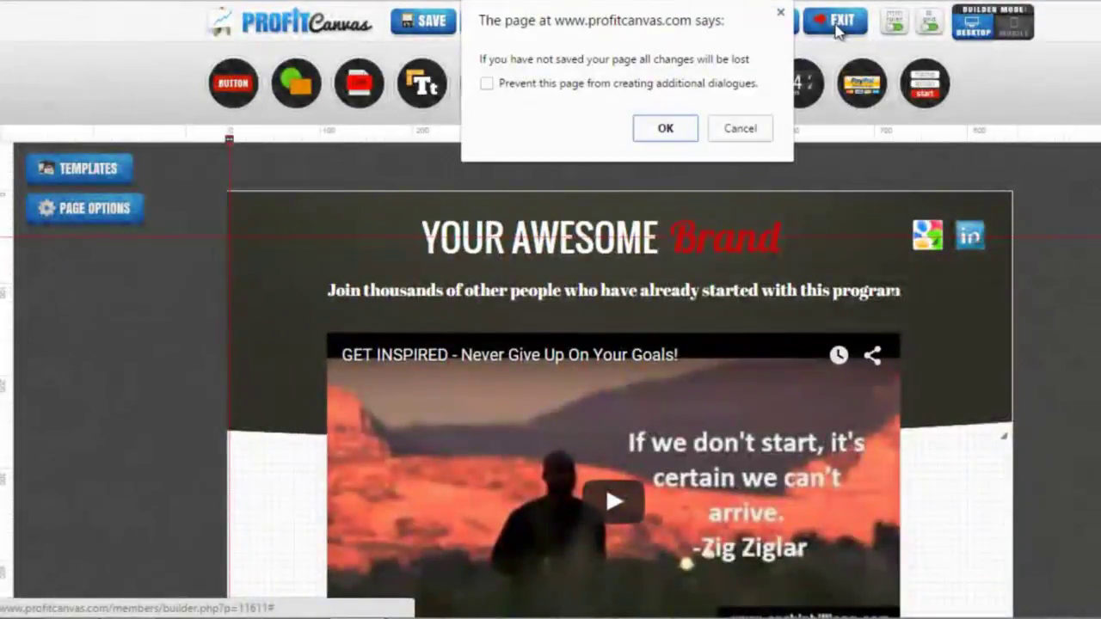
pyautogui.click(665, 128)
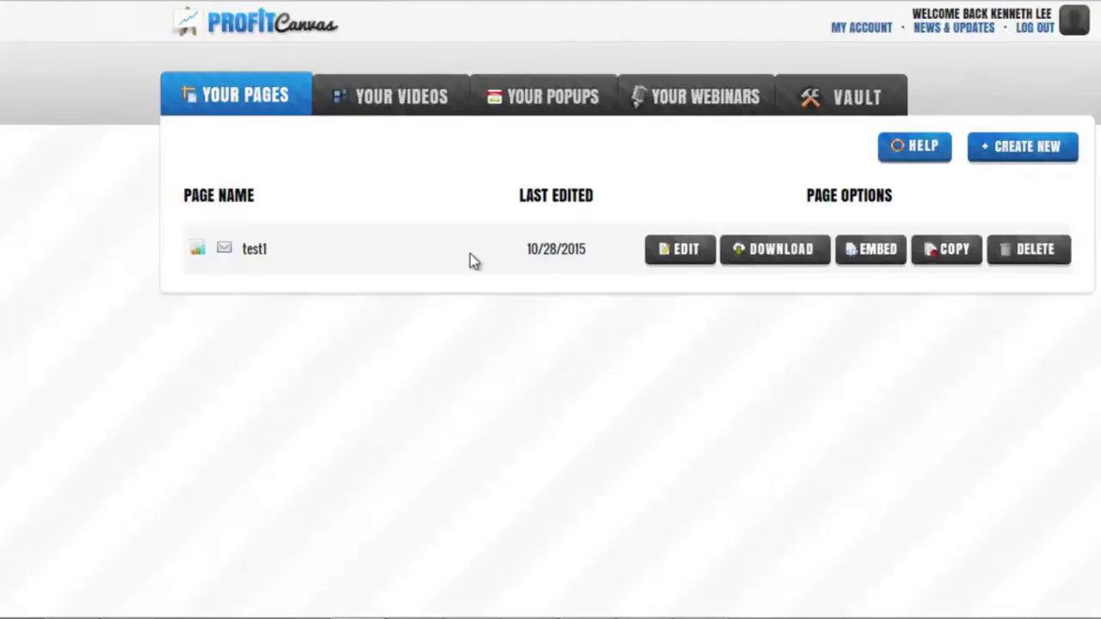
pyautogui.click(885, 258)
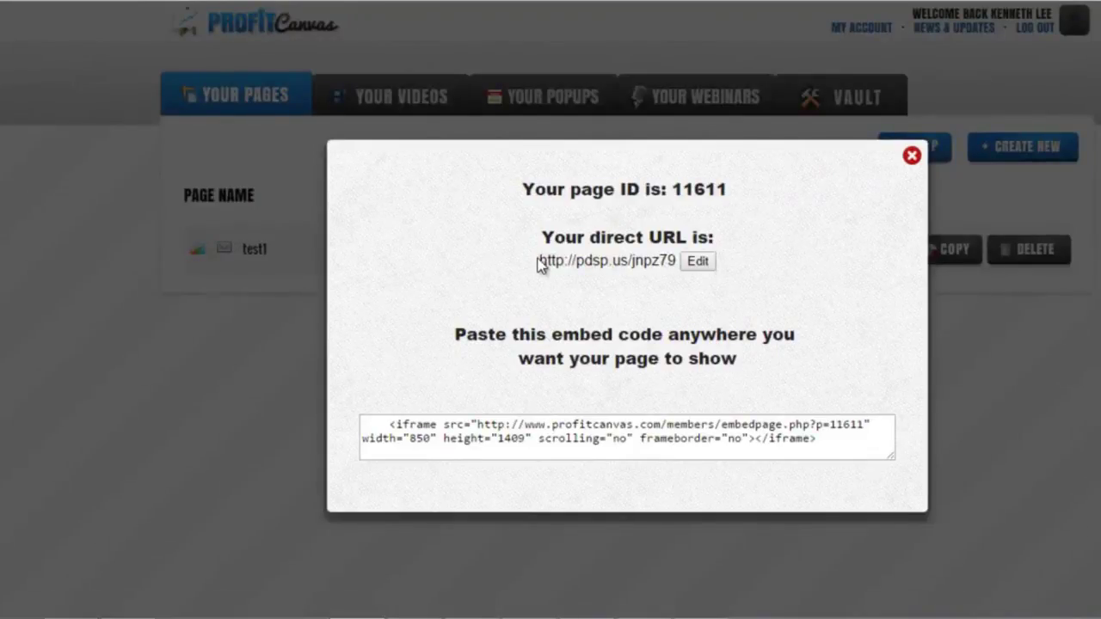
pyautogui.moveTo(540, 260); pyautogui.dragTo(664, 260)
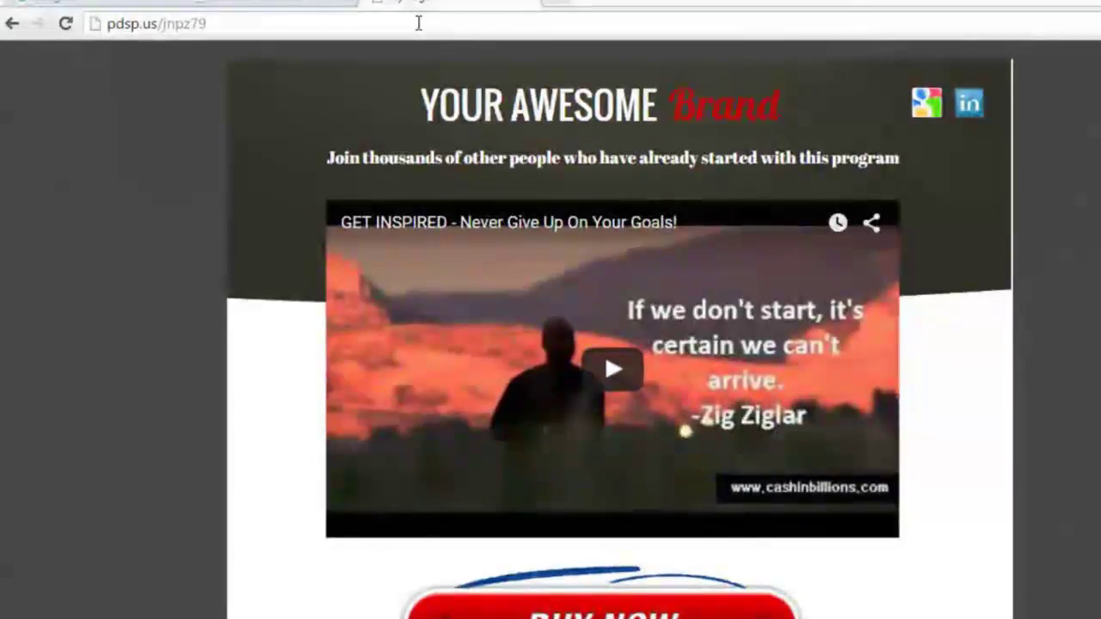
pyautogui.scroll(-8, 1098, 311)
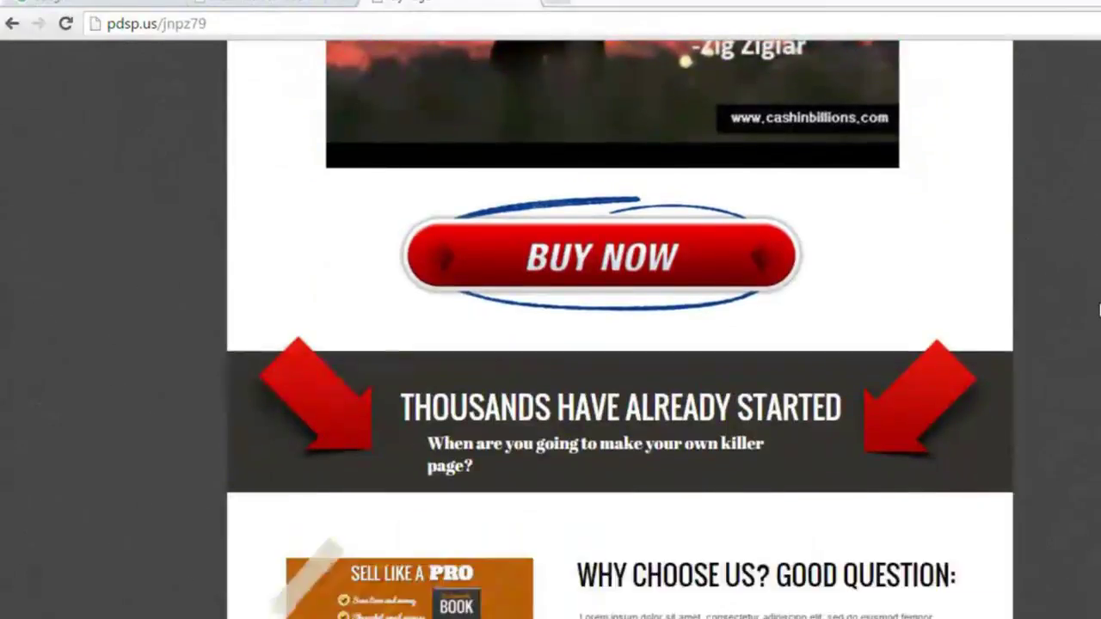
pyautogui.scroll(10, 1098, 310)
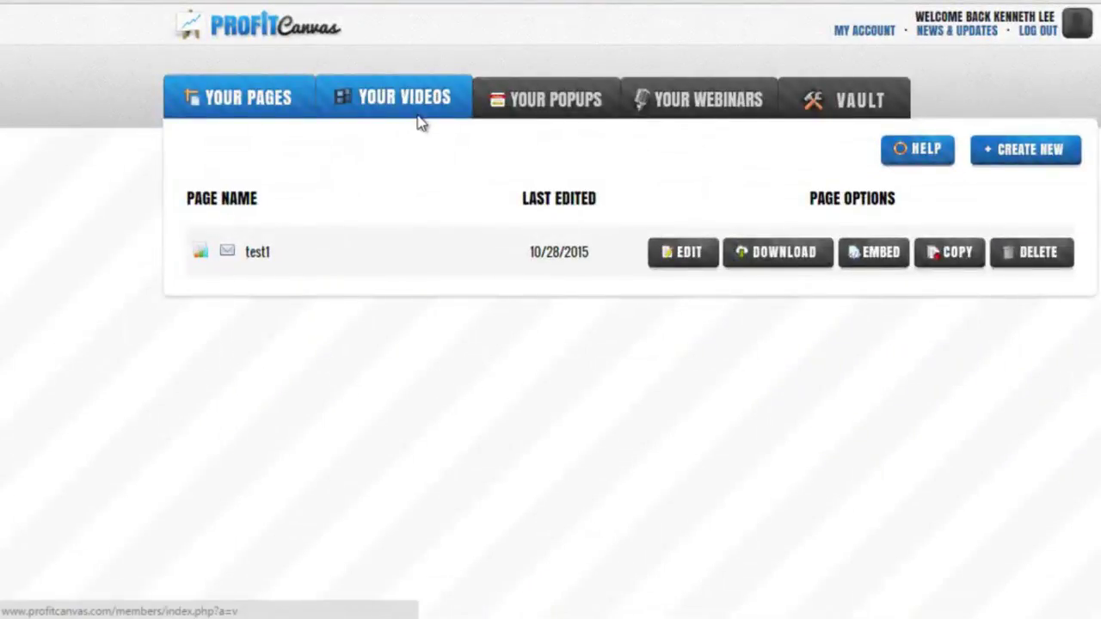
# Edit the saved 'profit canvas' video, then preview it, play it and follow its Instant Access banner.
pyautogui.click(418, 118)
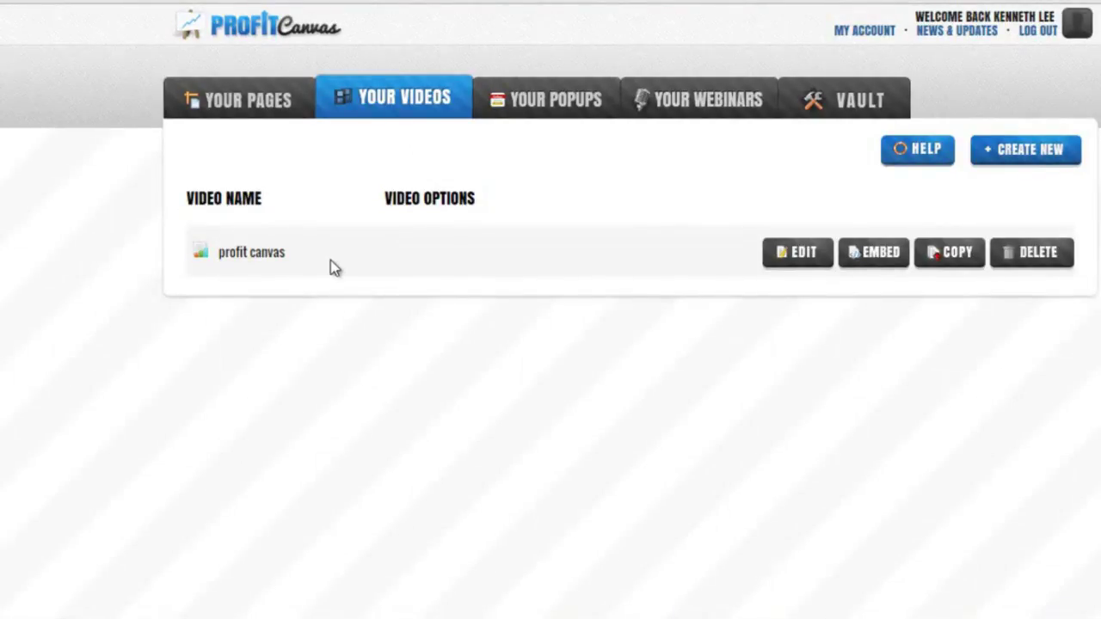
pyautogui.click(778, 270)
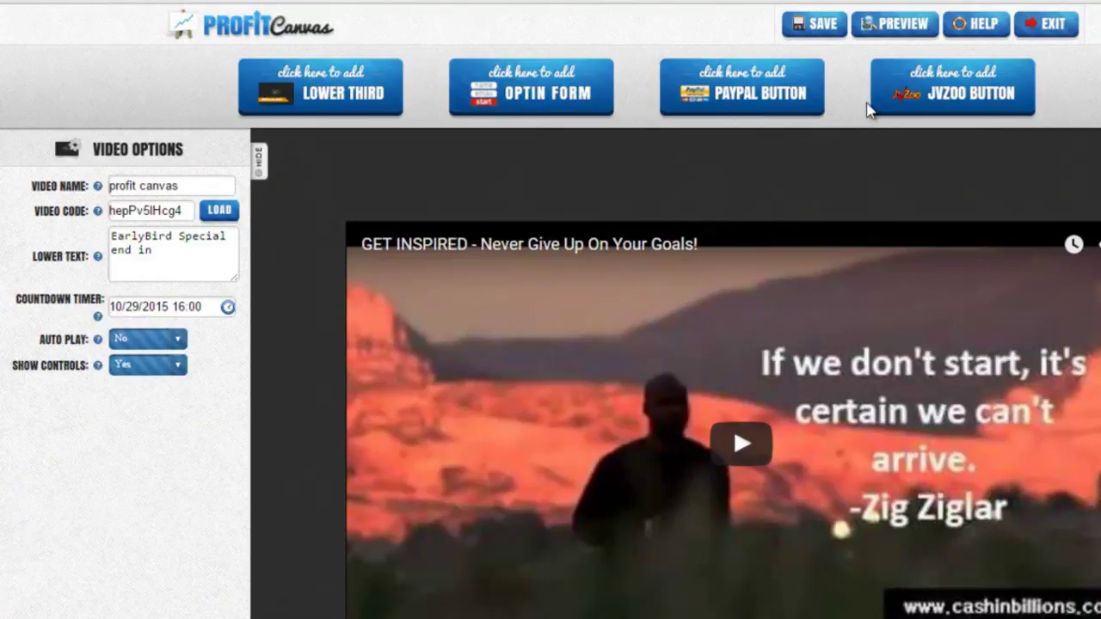
pyautogui.click(897, 26)
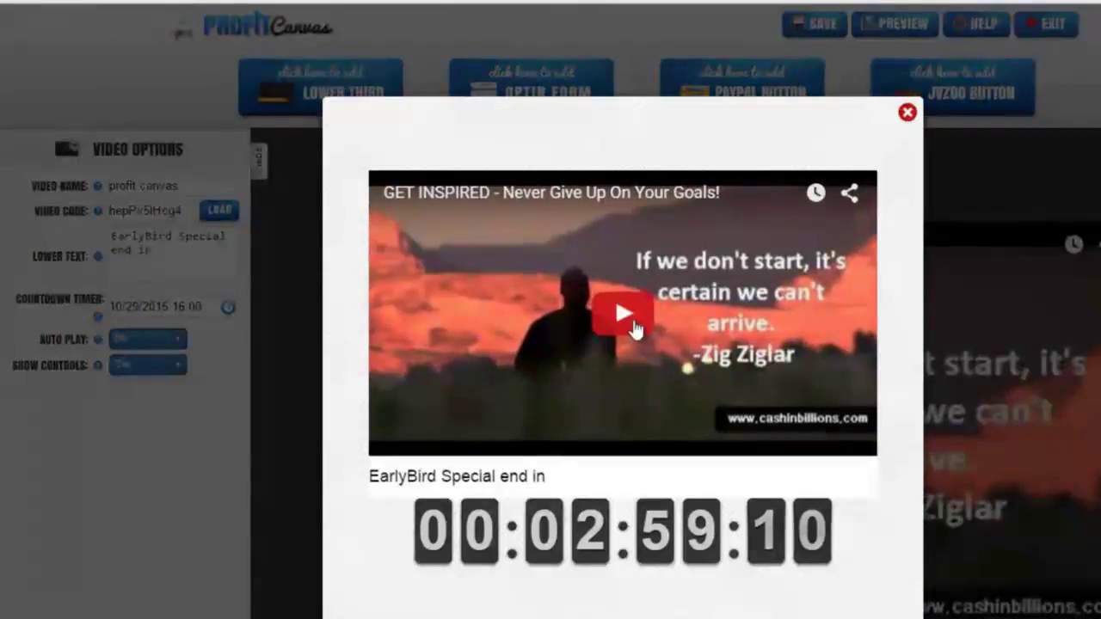
pyautogui.click(619, 314)
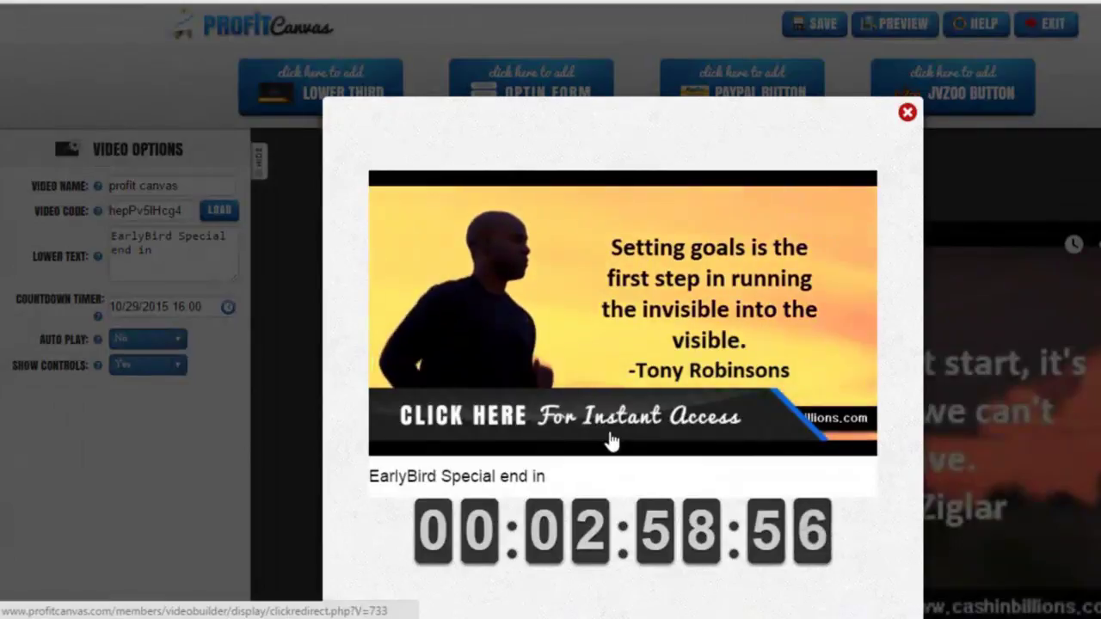
pyautogui.click(607, 440)
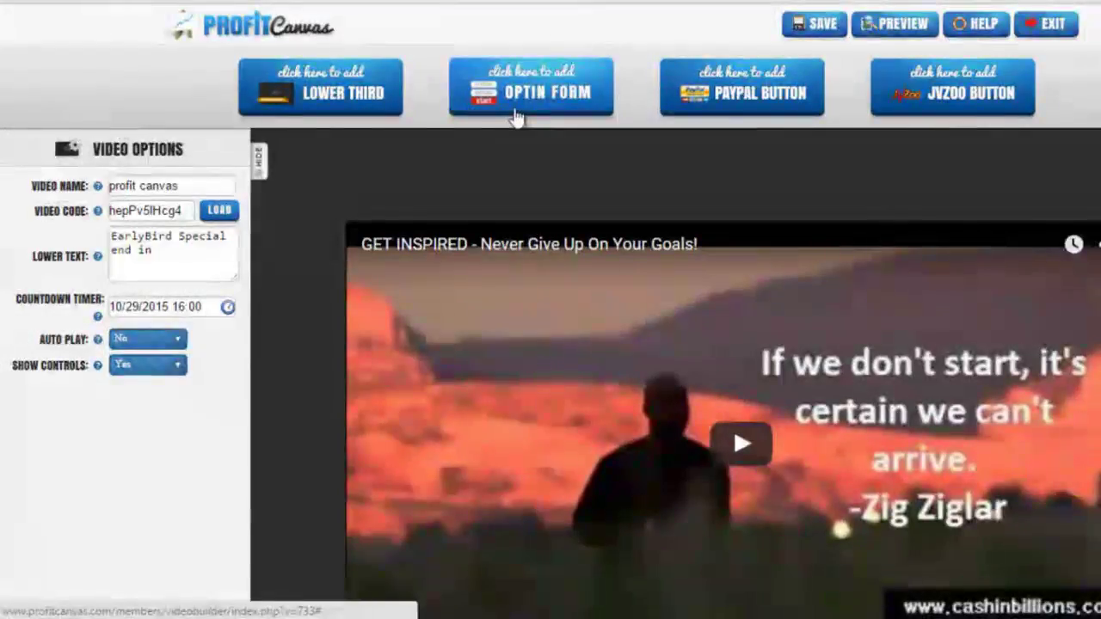
# Inspect the Optin Form settings without adding one, then exit the video editor.
pyautogui.click(516, 118)
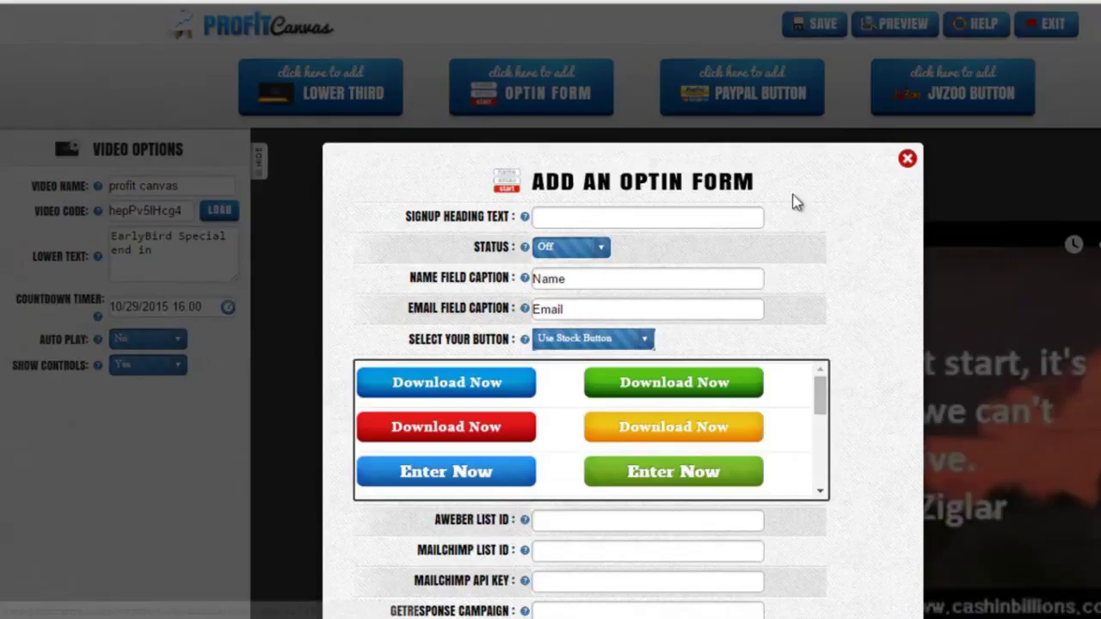
pyautogui.click(906, 161)
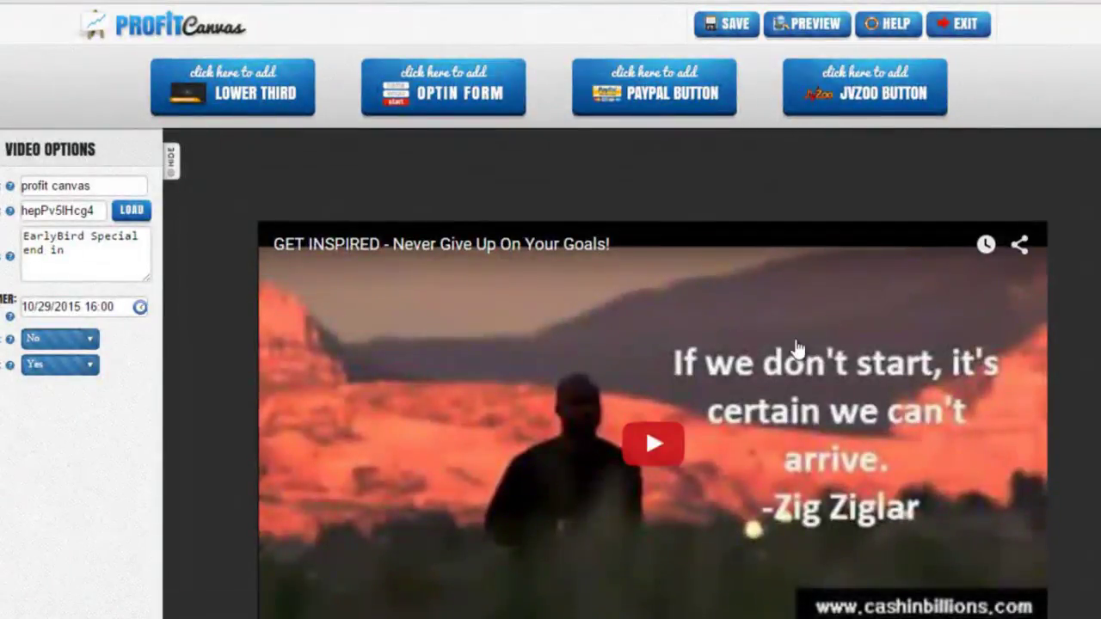
pyautogui.click(967, 26)
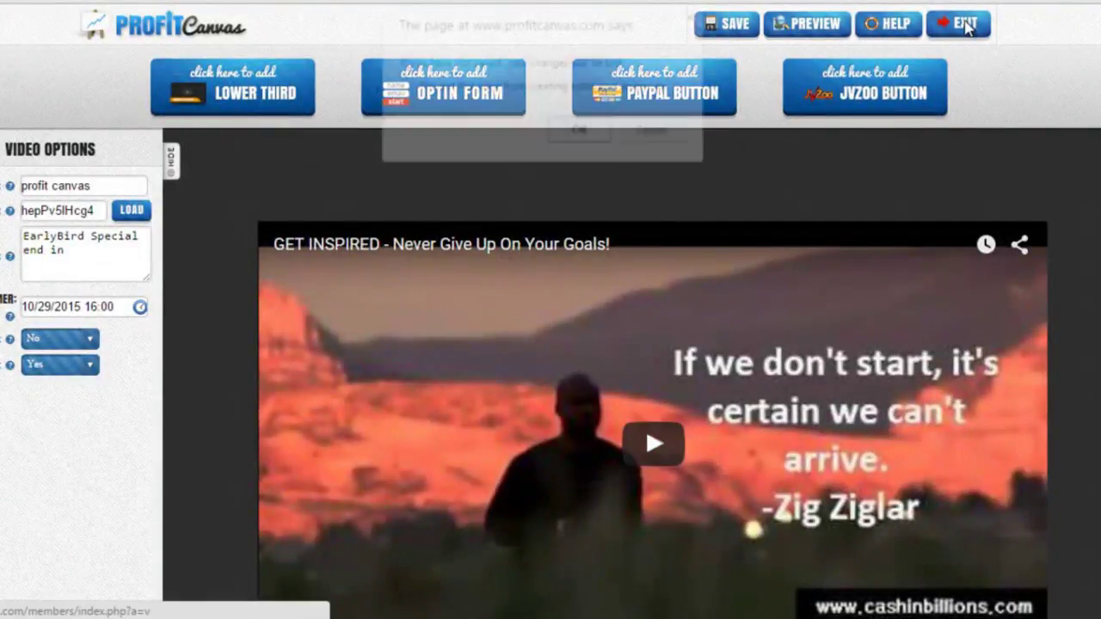
# Leave the video editor without saving, then create a popup named test2 and open it.
pyautogui.click(563, 132)
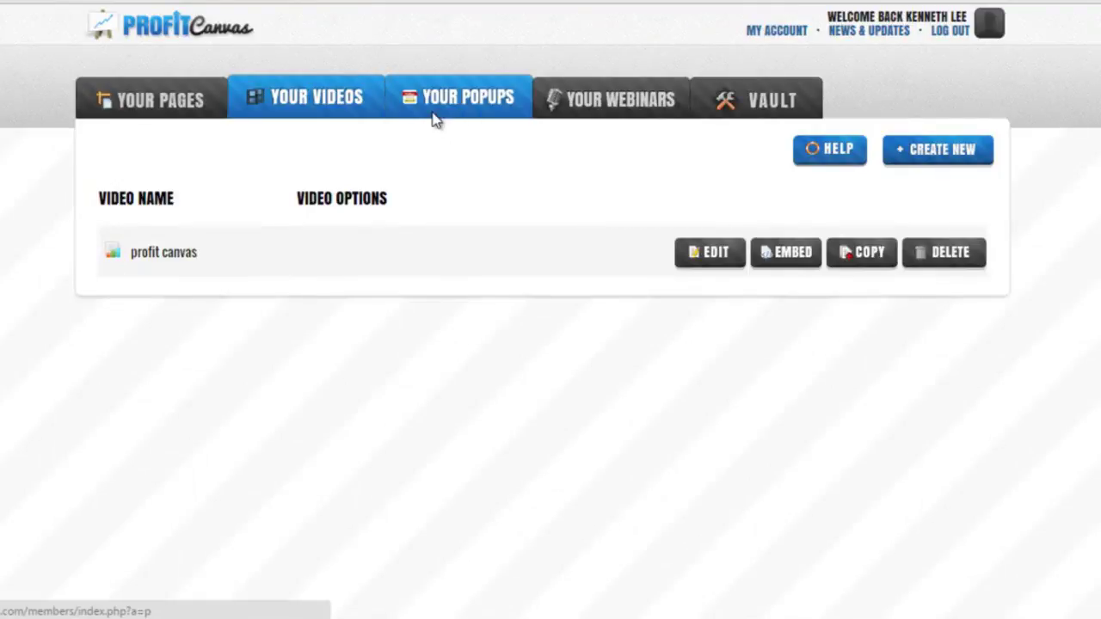
pyautogui.click(434, 119)
pyautogui.click(970, 155)
pyautogui.write('t')
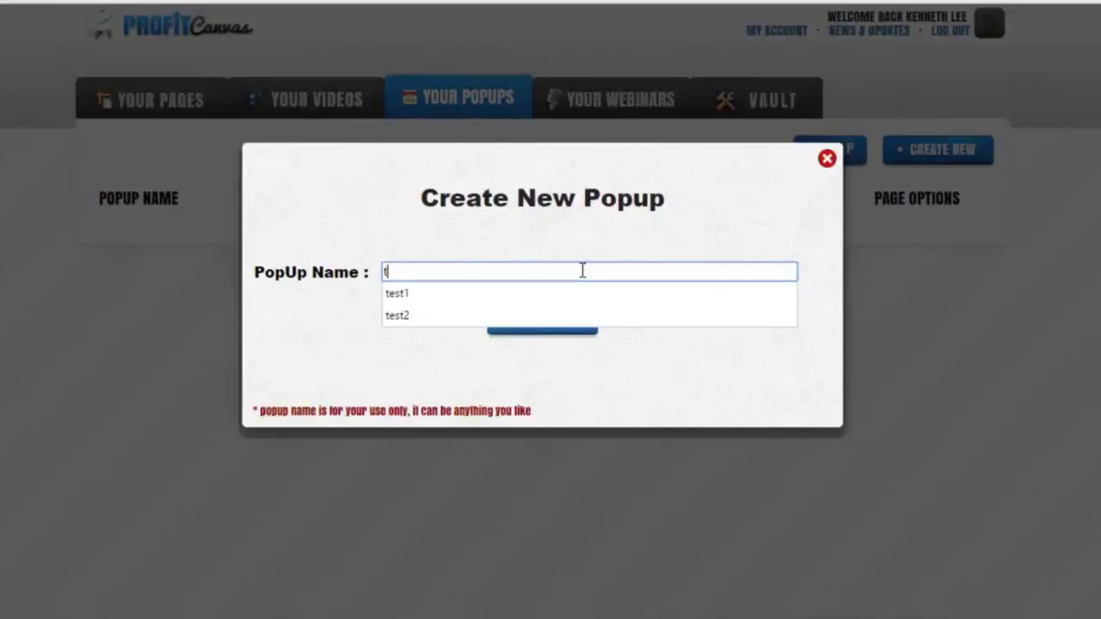
pyautogui.write('est2')
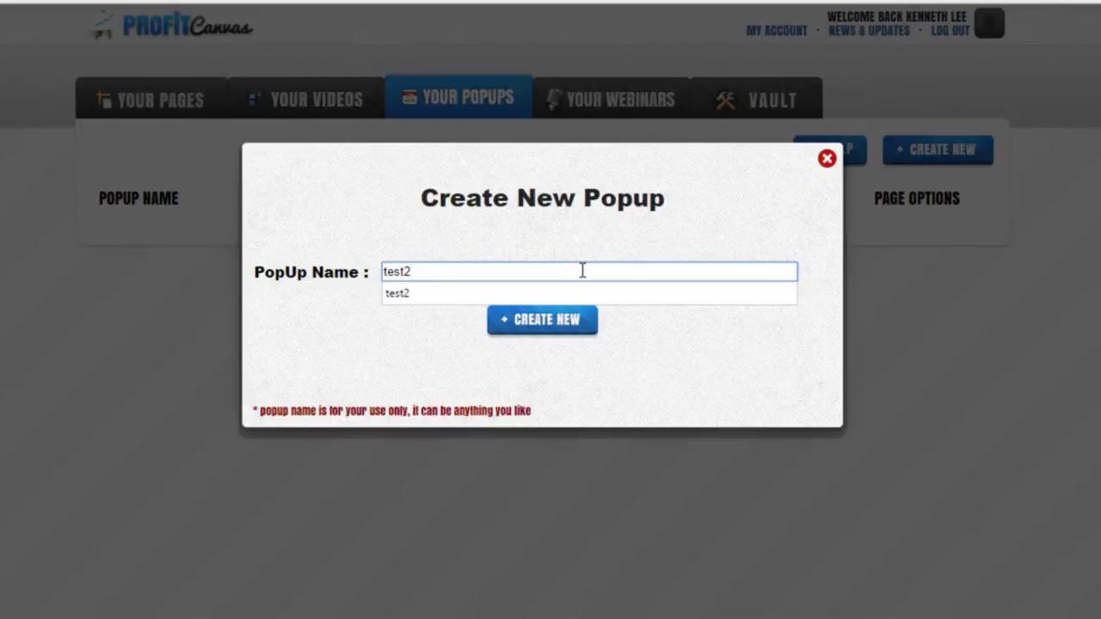
pyautogui.click(531, 327)
pyautogui.click(727, 251)
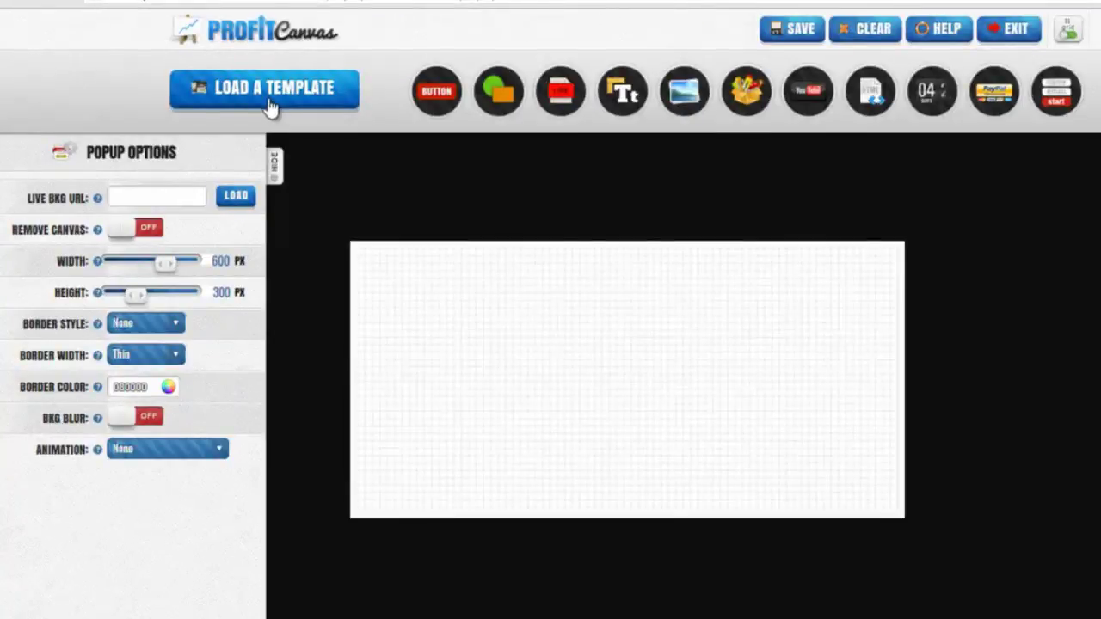
# Load the Uncover The Secrets template, delete its Add to Cart button, then exit to the popups list.
pyautogui.click(269, 109)
pyautogui.moveTo(873, 344); pyautogui.dragTo(879, 288)
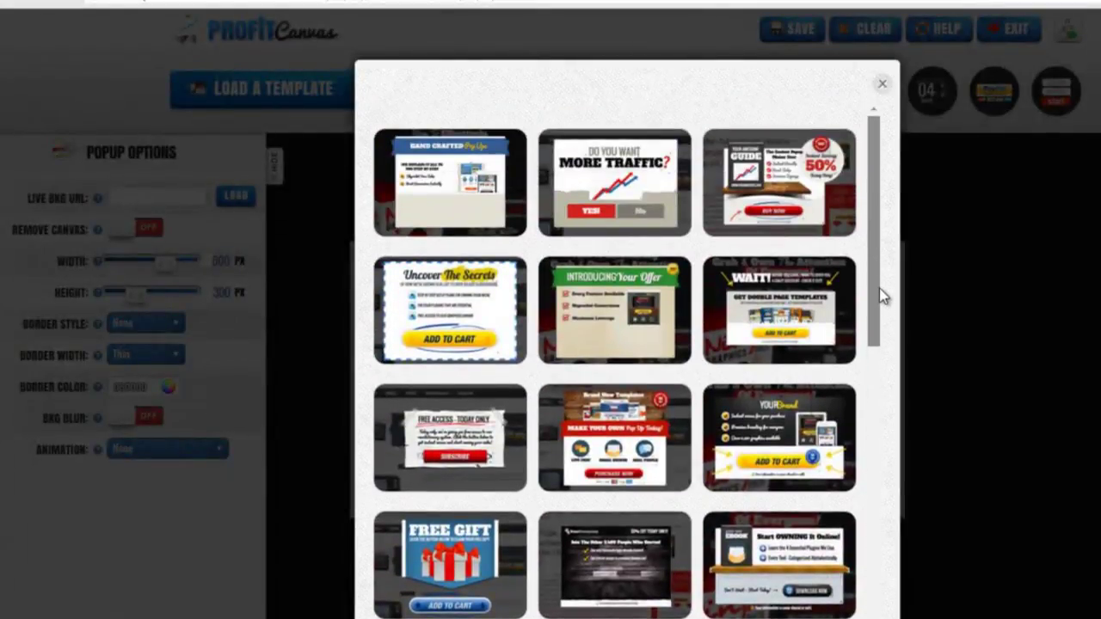
pyautogui.click(440, 293)
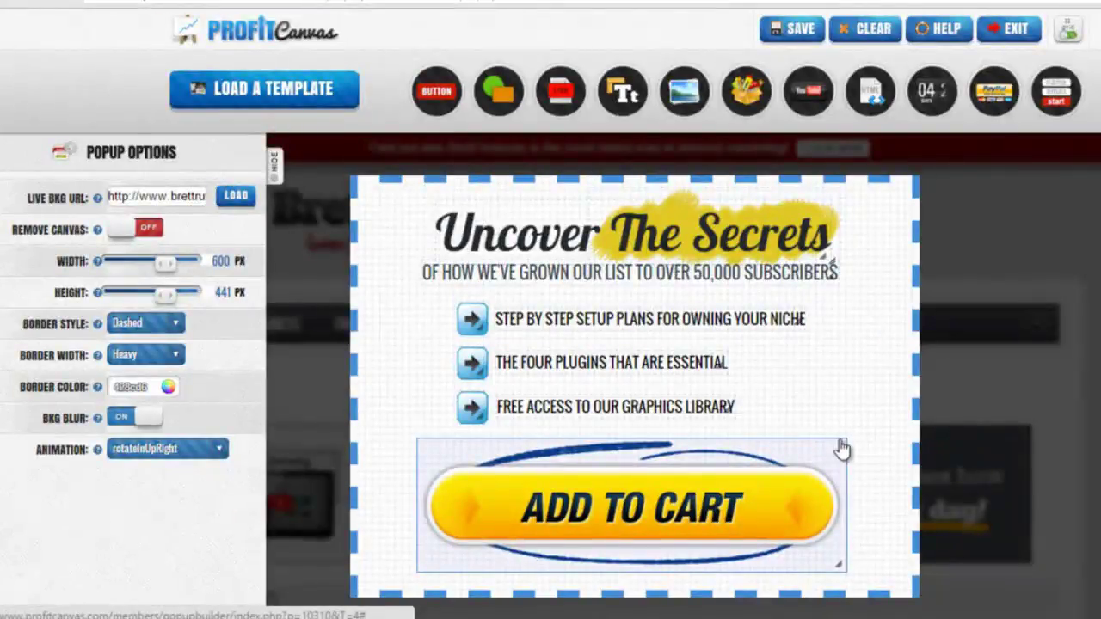
pyautogui.click(841, 448)
pyautogui.click(243, 357)
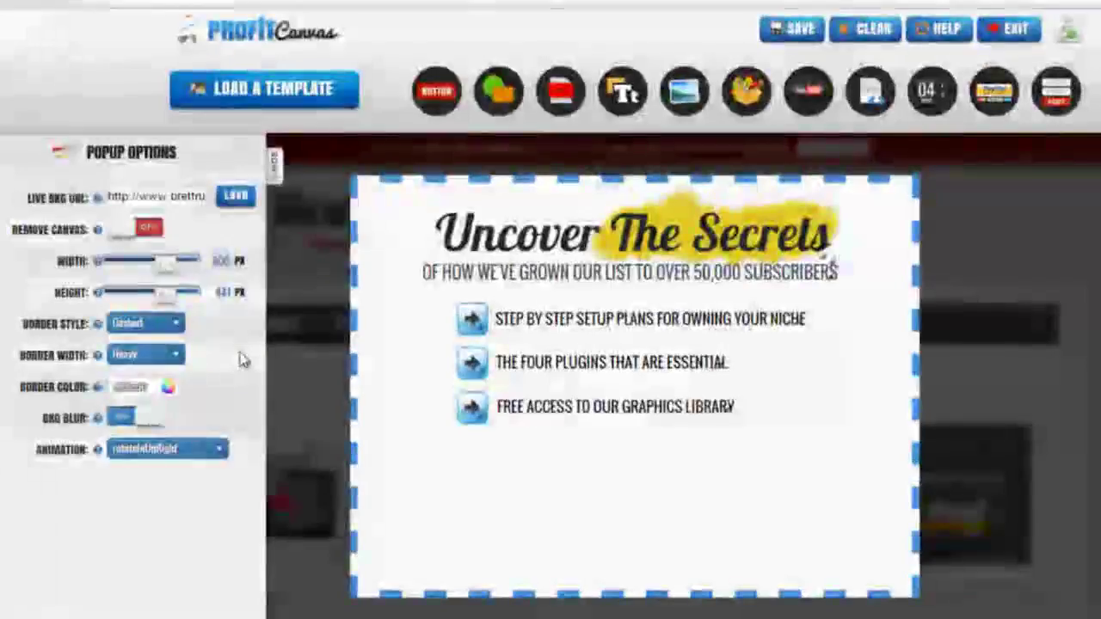
pyautogui.moveTo(1056, 90); pyautogui.dragTo(713, 525)
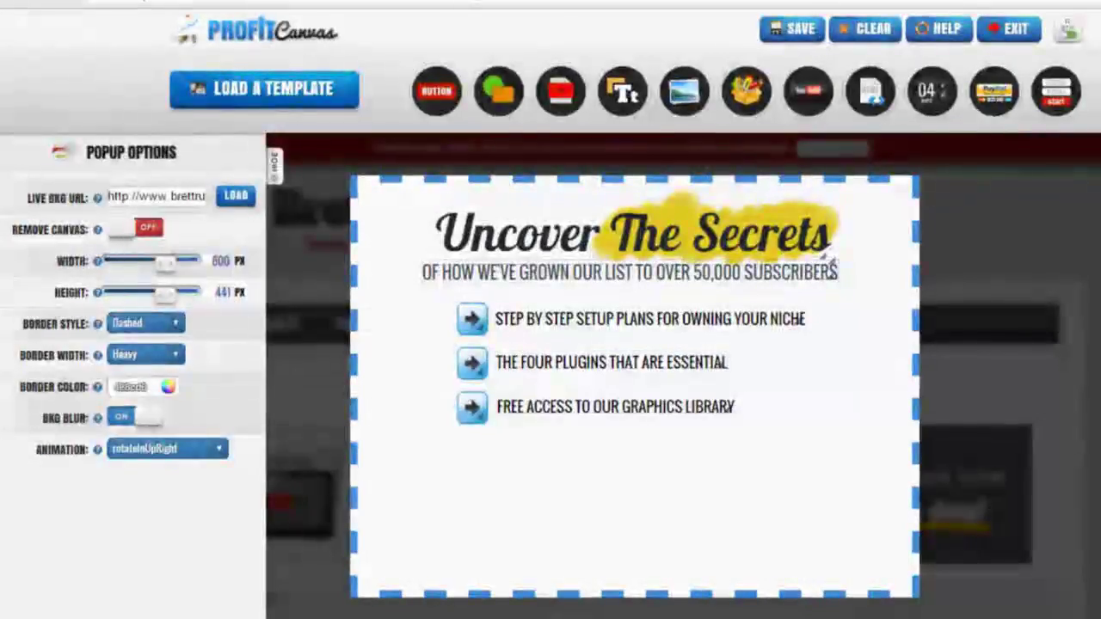
pyautogui.click(1017, 31)
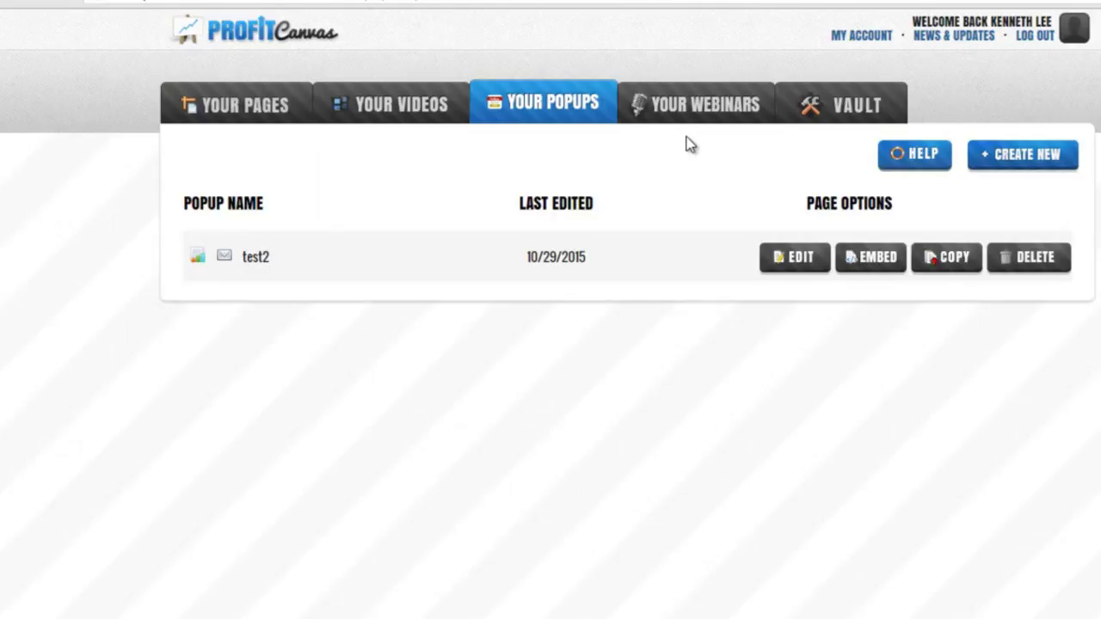
# Create a new webinar named webinar.
pyautogui.click(642, 123)
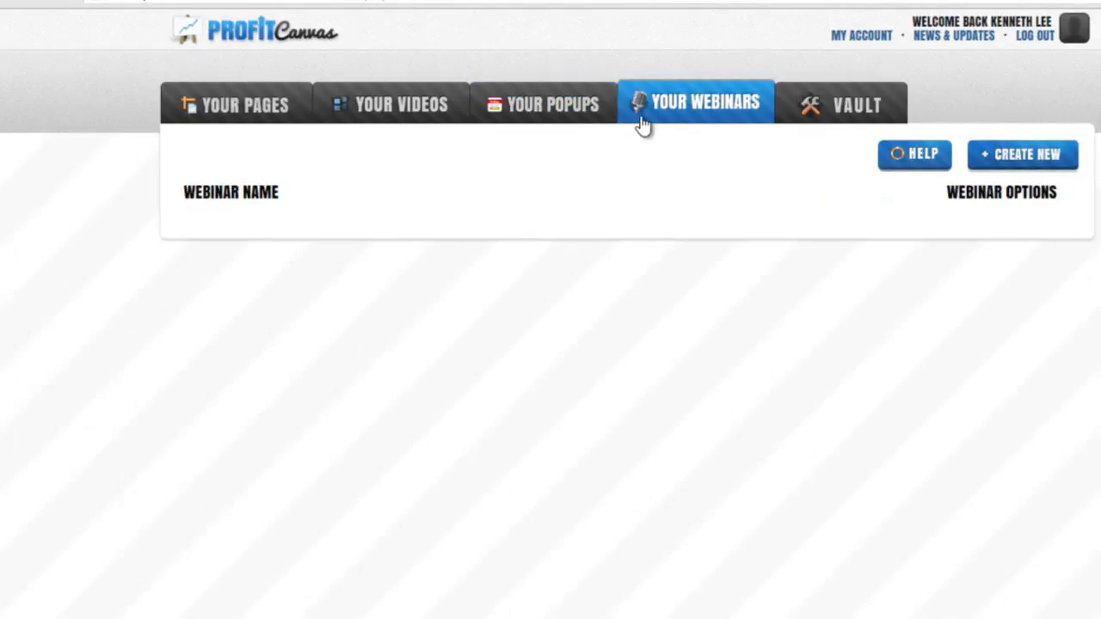
pyautogui.click(1036, 155)
pyautogui.click(645, 270)
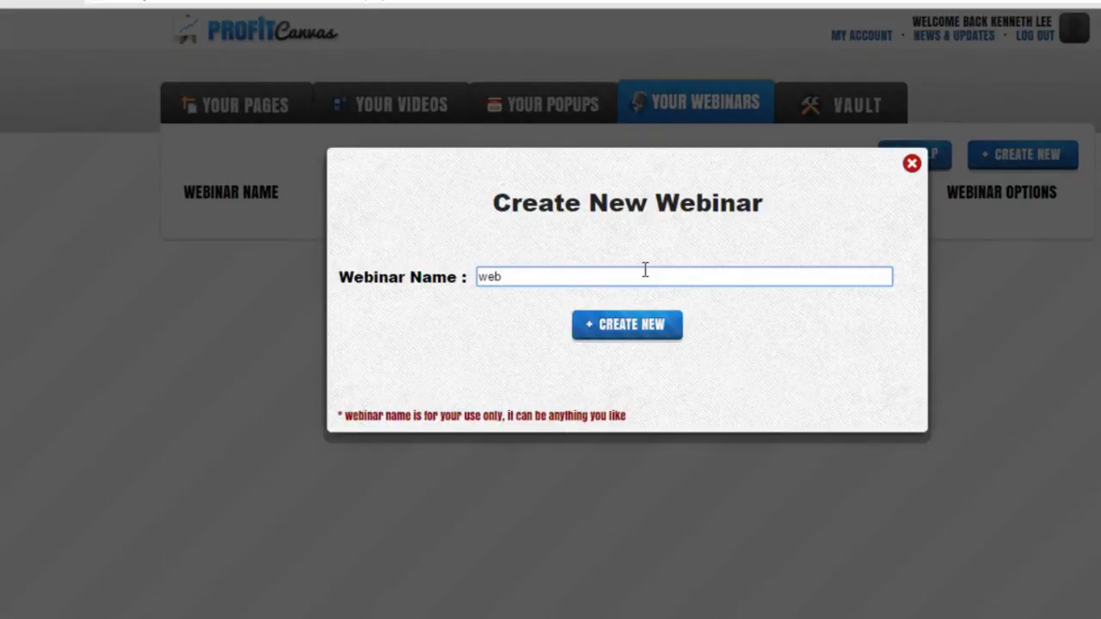
pyautogui.click(633, 325)
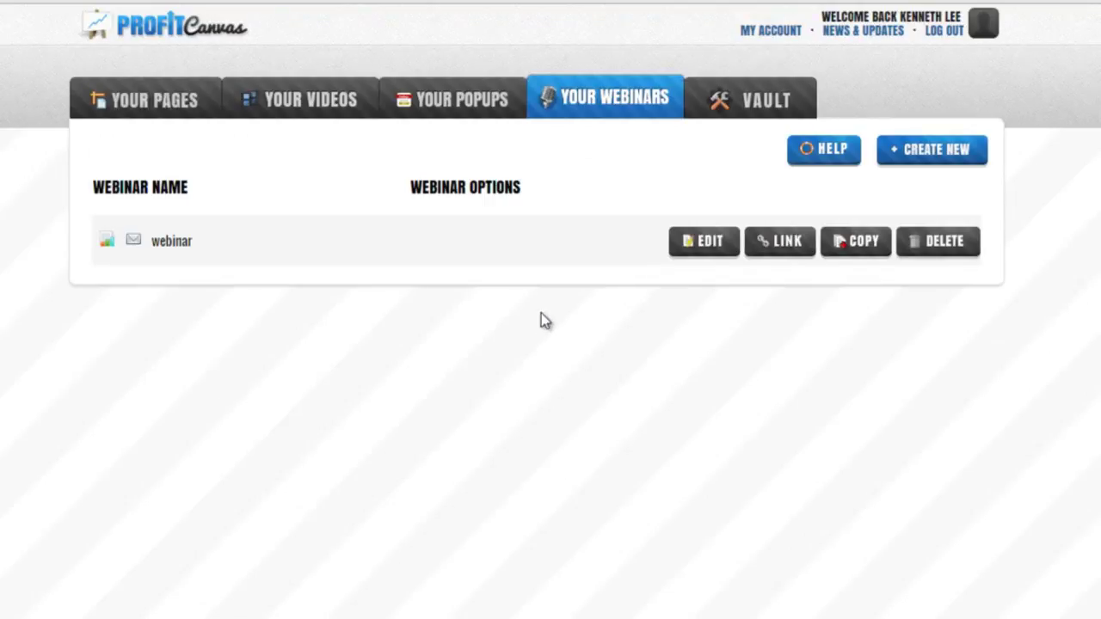
# Open the webinar's editor, exit it without saving, and go to the Vault area.
pyautogui.click(676, 243)
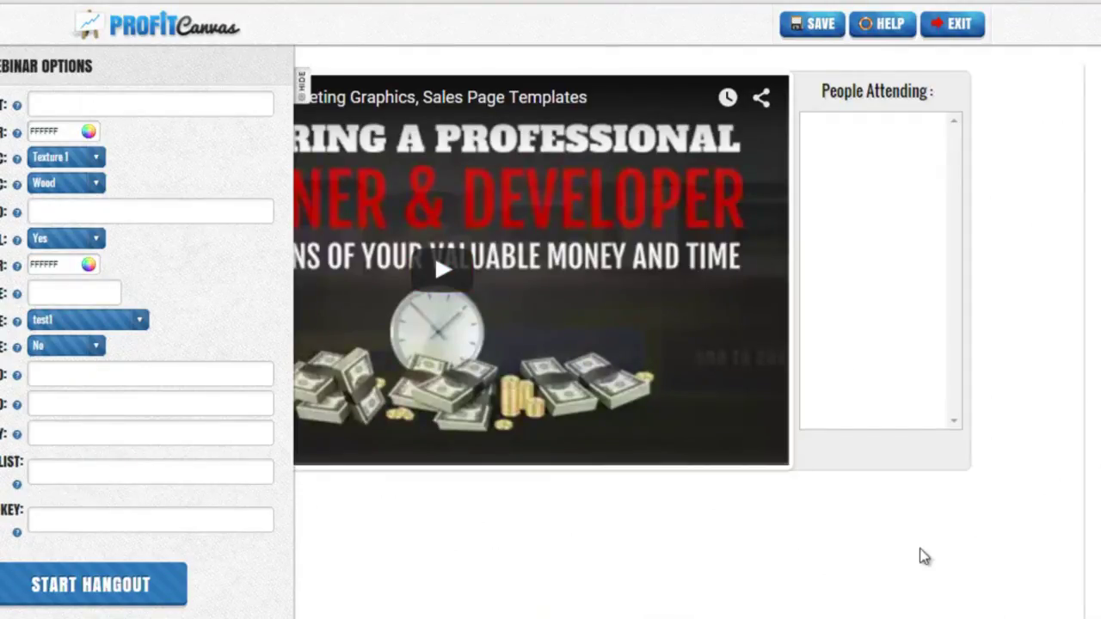
pyautogui.click(957, 24)
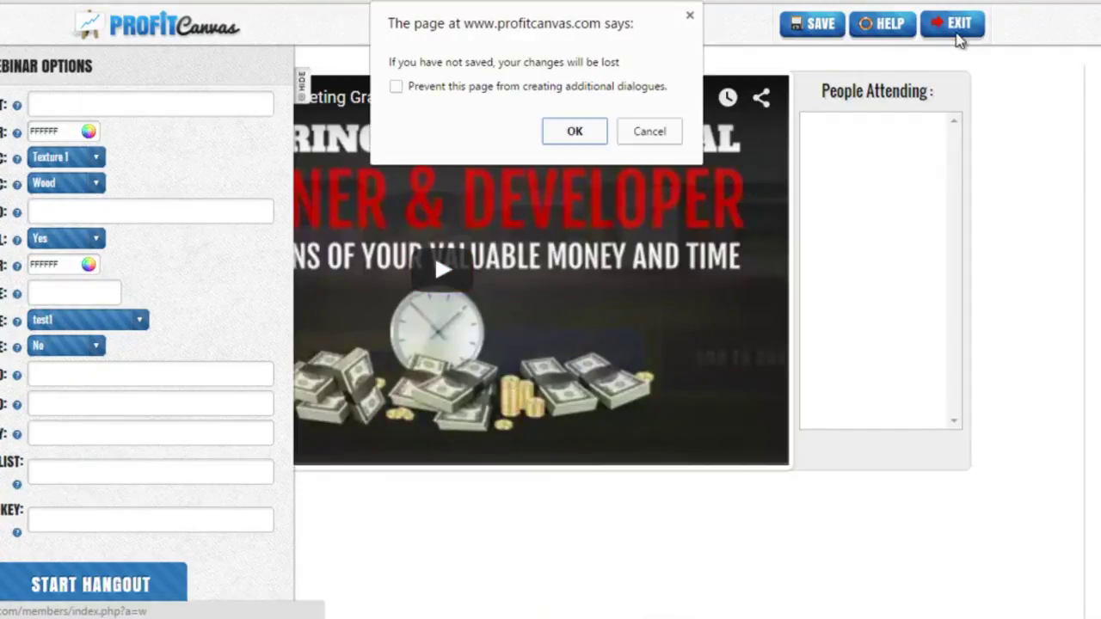
pyautogui.click(597, 130)
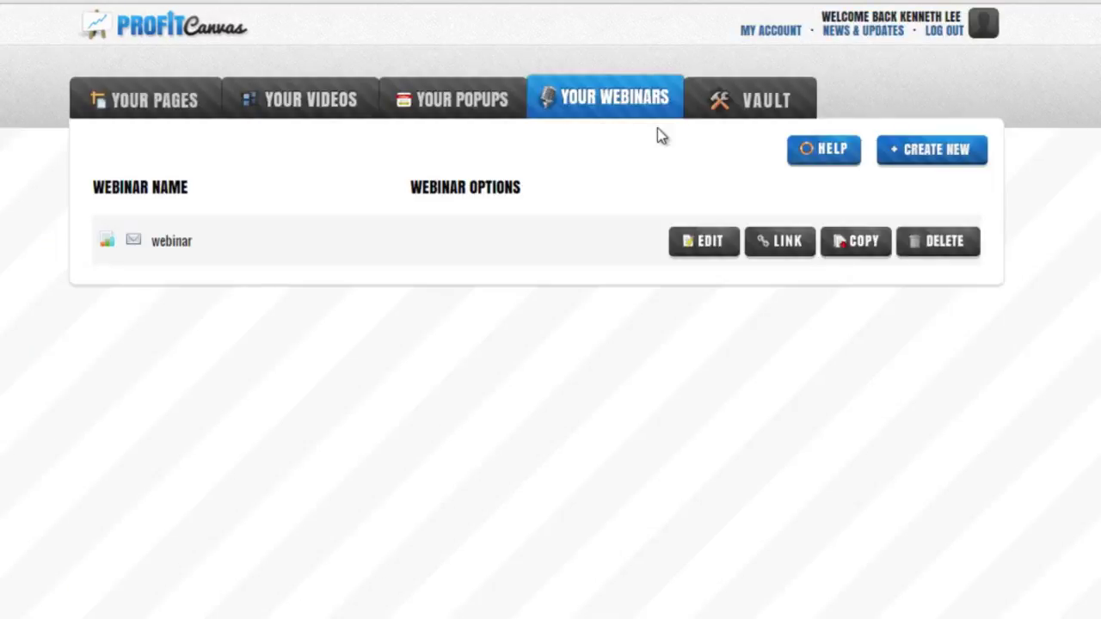
pyautogui.click(761, 118)
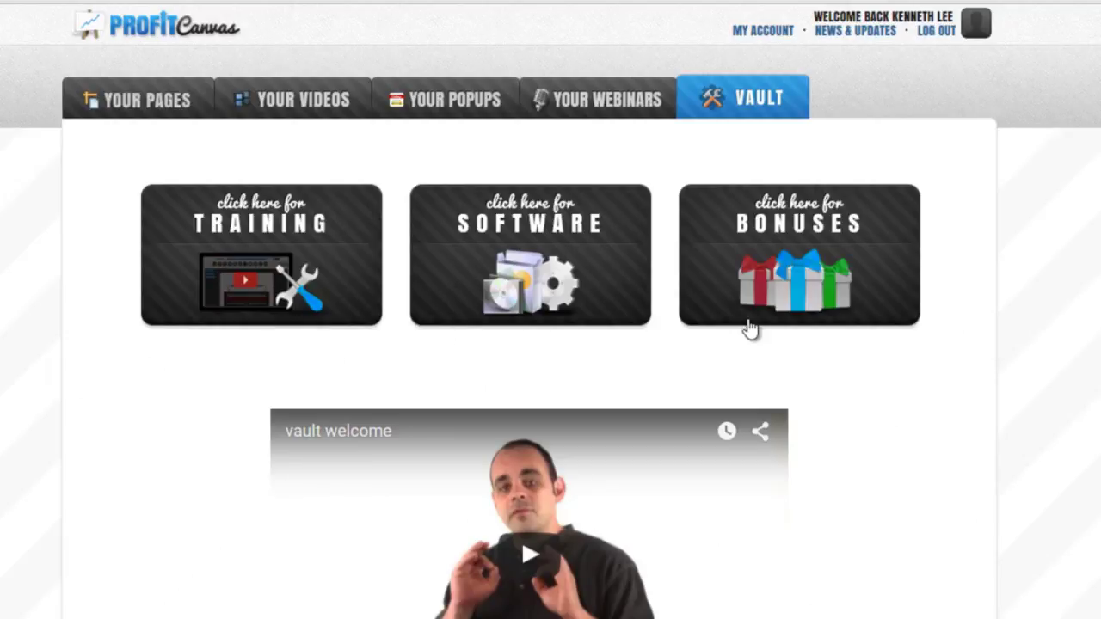
# Open Vault Training and scroll through the Affiliate Marketing, Ranking Training and Product creation lessons.
pyautogui.click(364, 320)
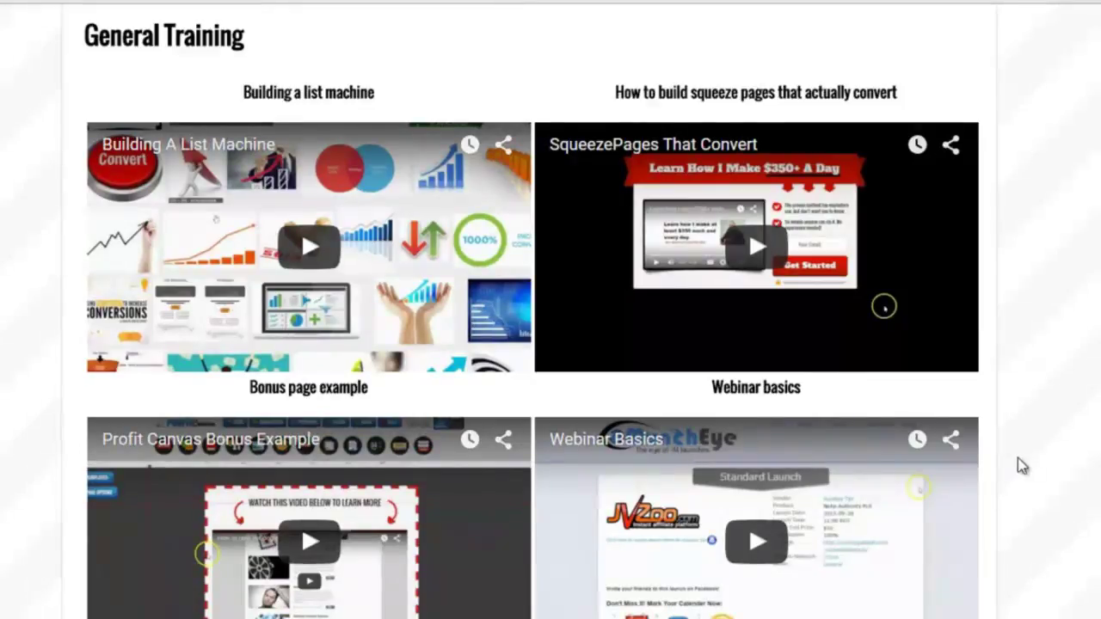
pyautogui.scroll(-4, 1017, 458)
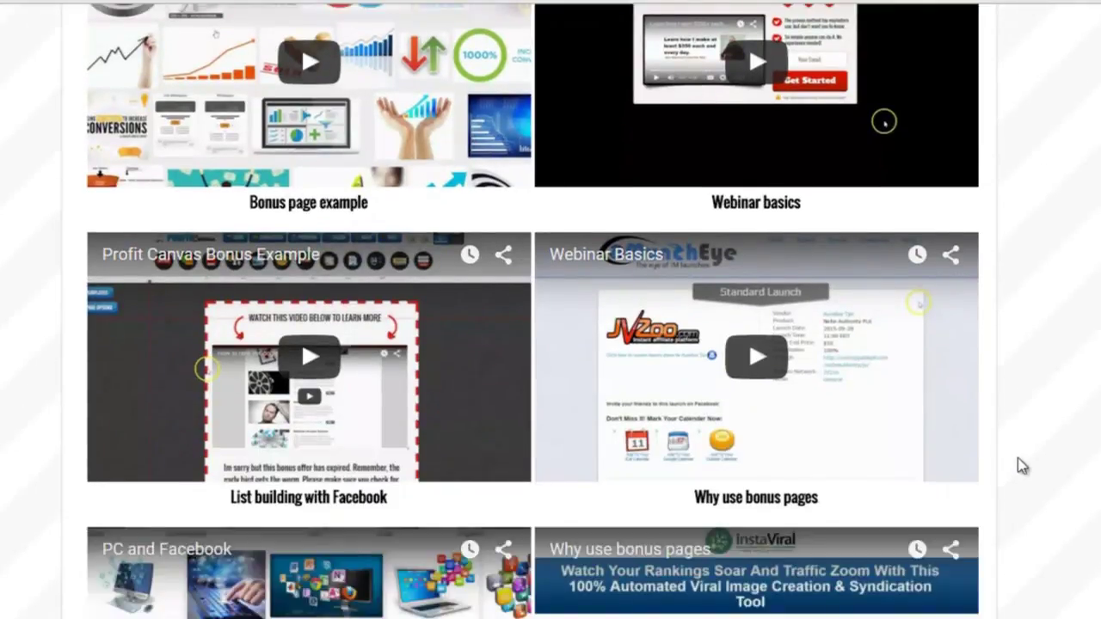
pyautogui.scroll(-4, 1018, 458)
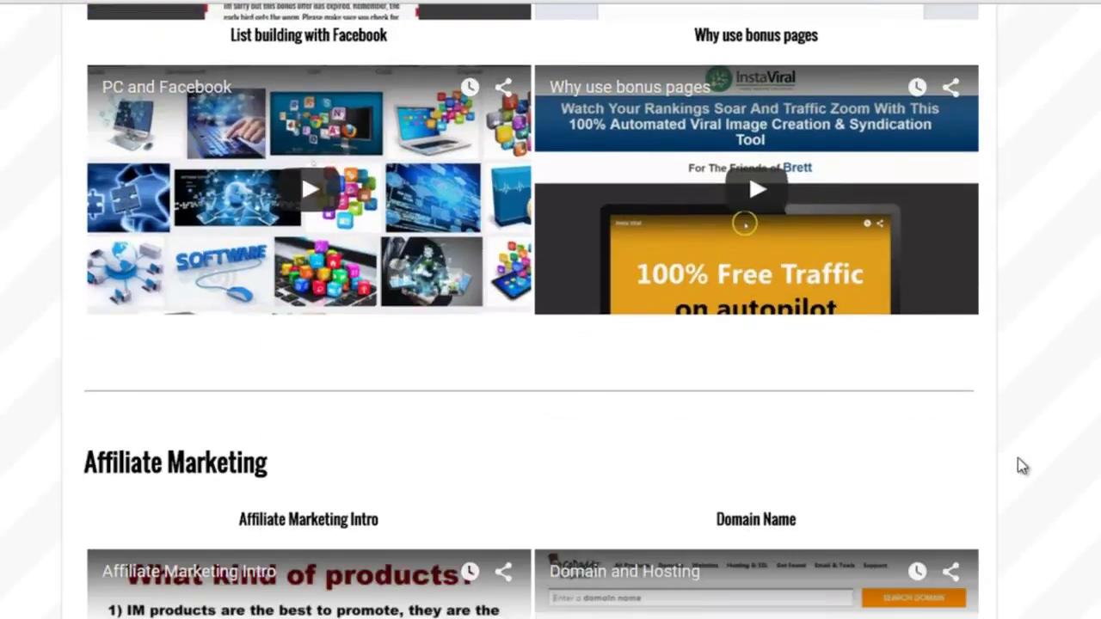
pyautogui.scroll(-4, 1017, 459)
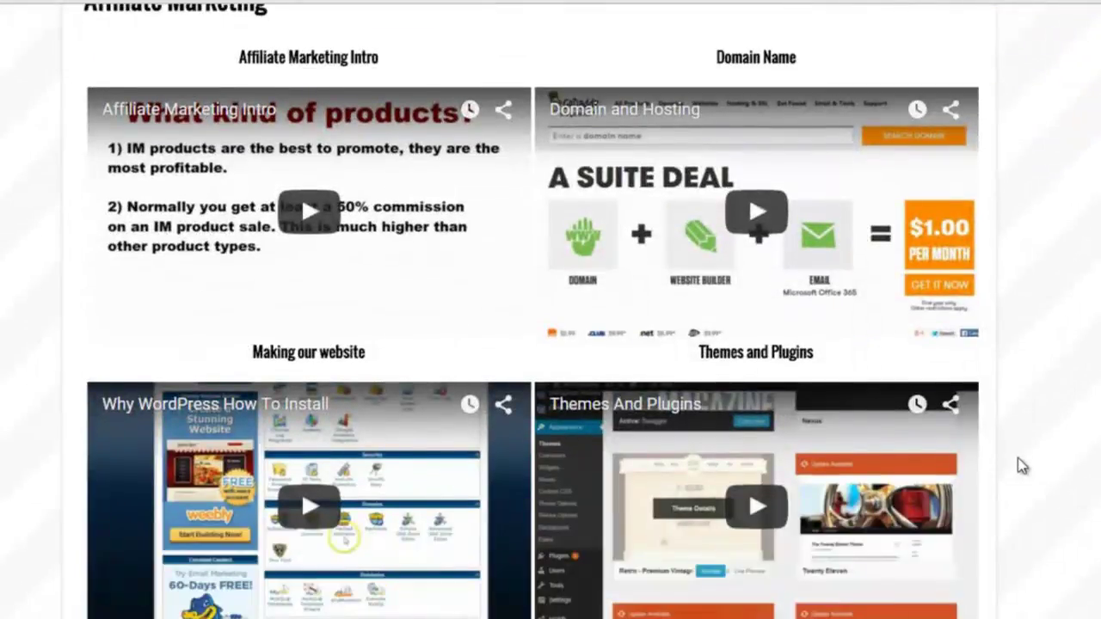
pyautogui.scroll(-6, 1017, 458)
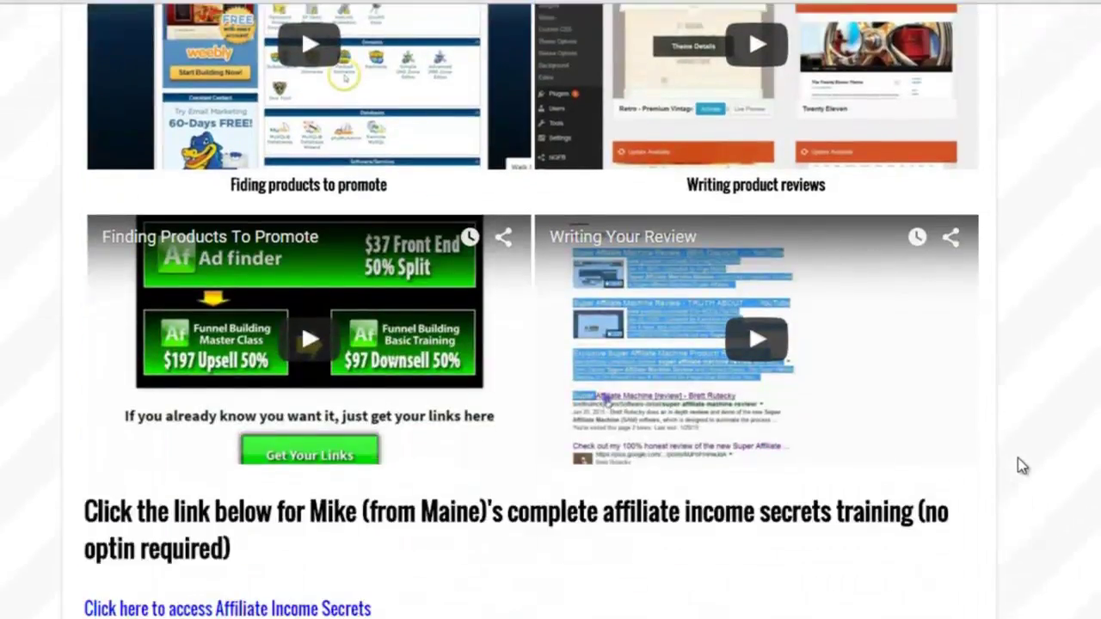
pyautogui.scroll(-6, 1021, 465)
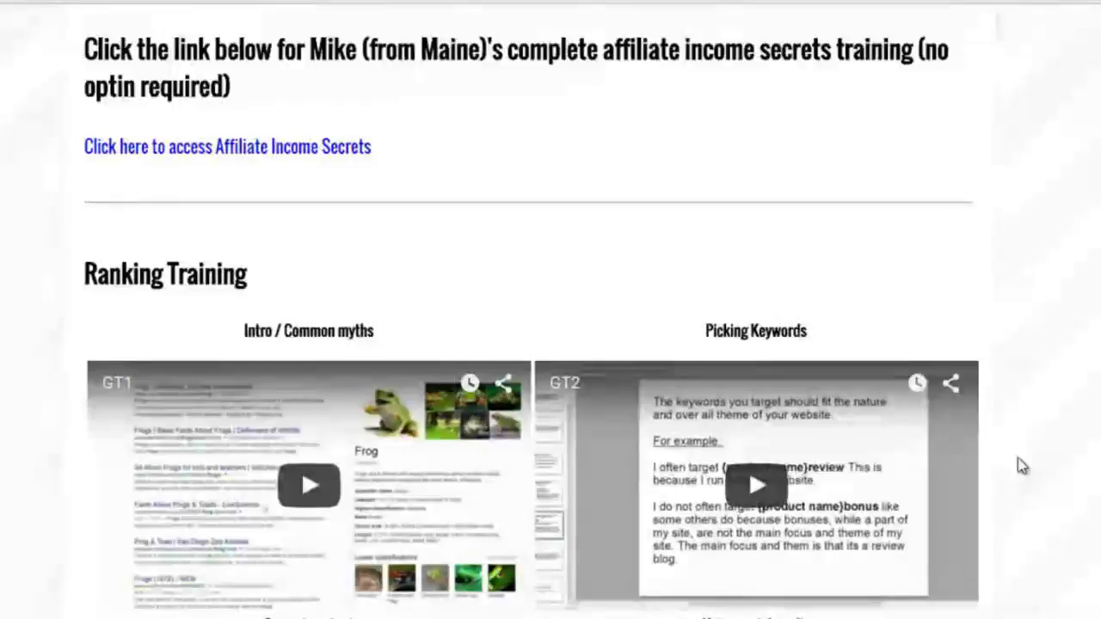
pyautogui.scroll(-5, 1020, 465)
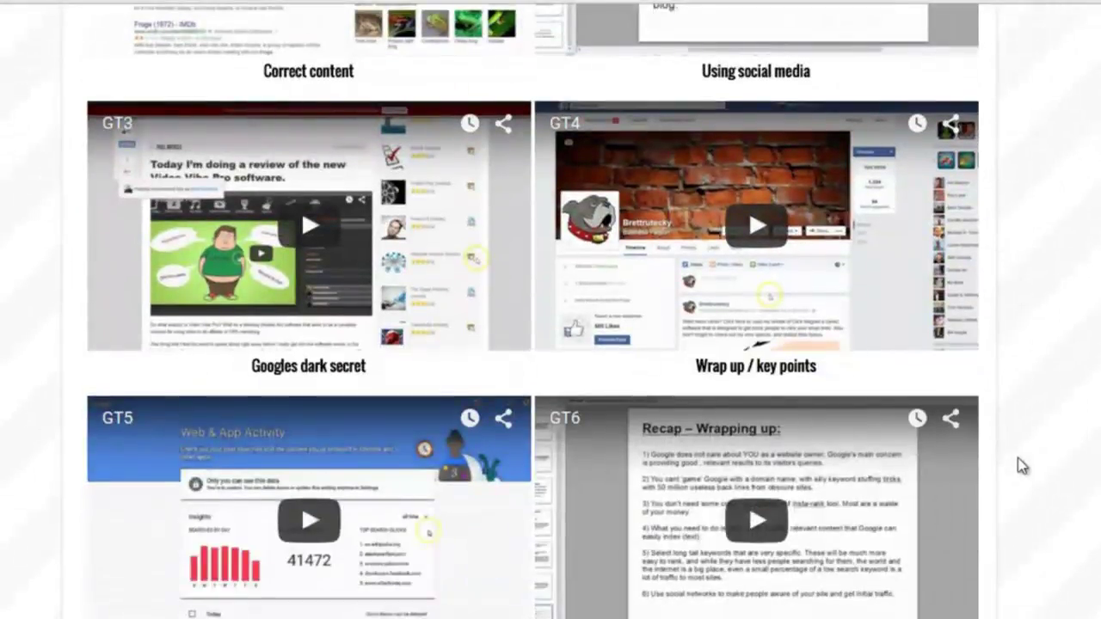
pyautogui.scroll(-6, 1021, 465)
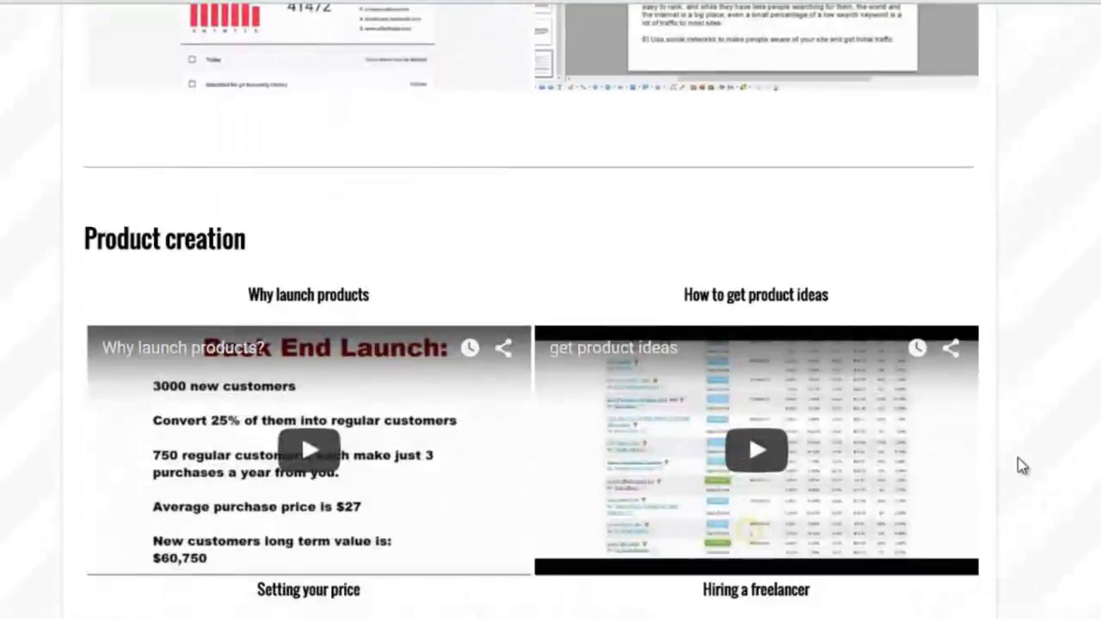
pyautogui.scroll(-3, 1020, 465)
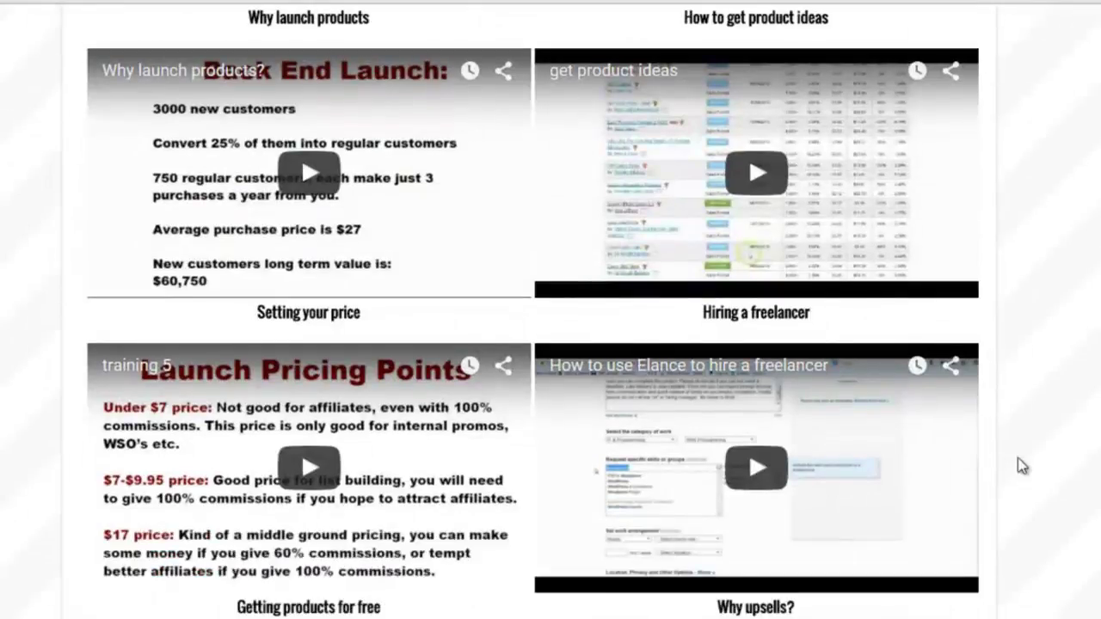
pyautogui.scroll(-6, 1021, 465)
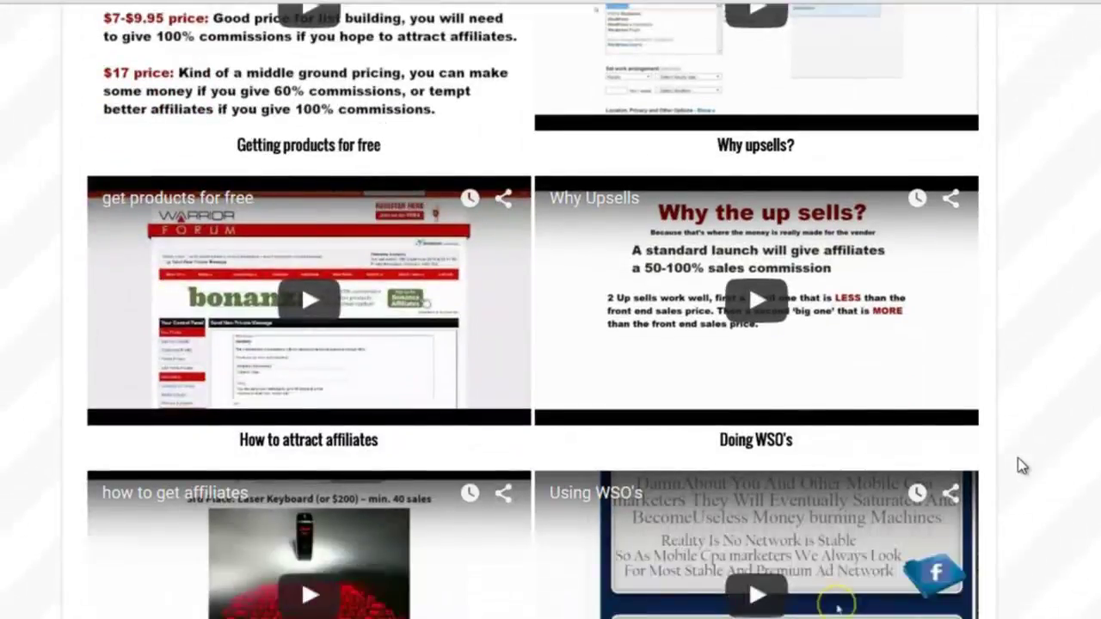
pyautogui.scroll(-2, 1017, 465)
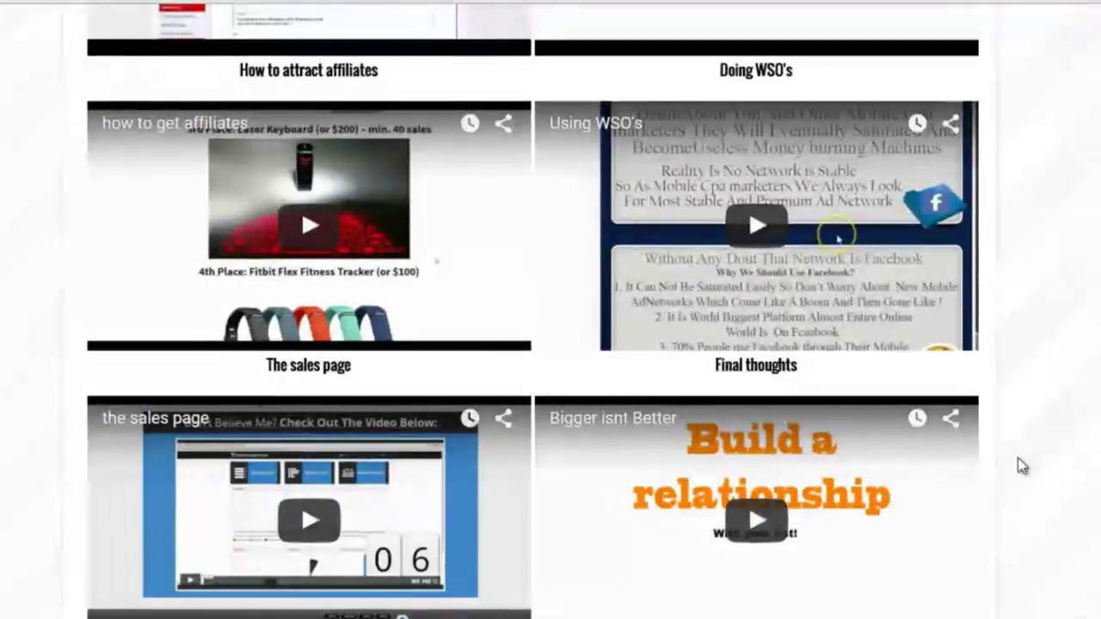